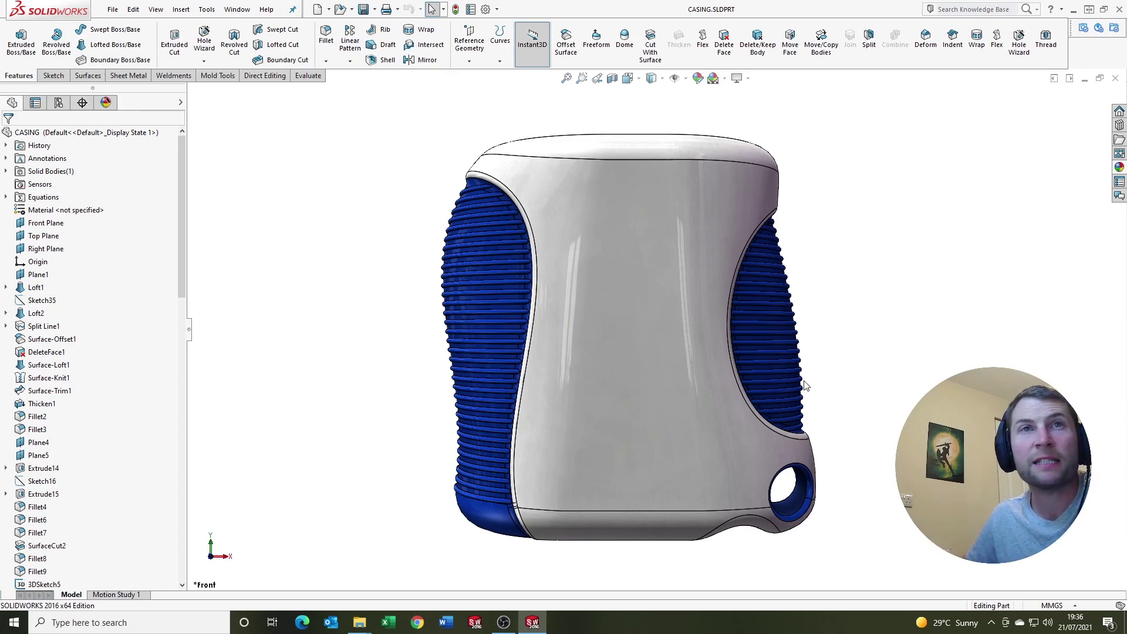
Step: Try to shell the casing to a 1.5 mm wall with the preview shown, removing the flat back face
middle_drag(788, 371, 540, 227)
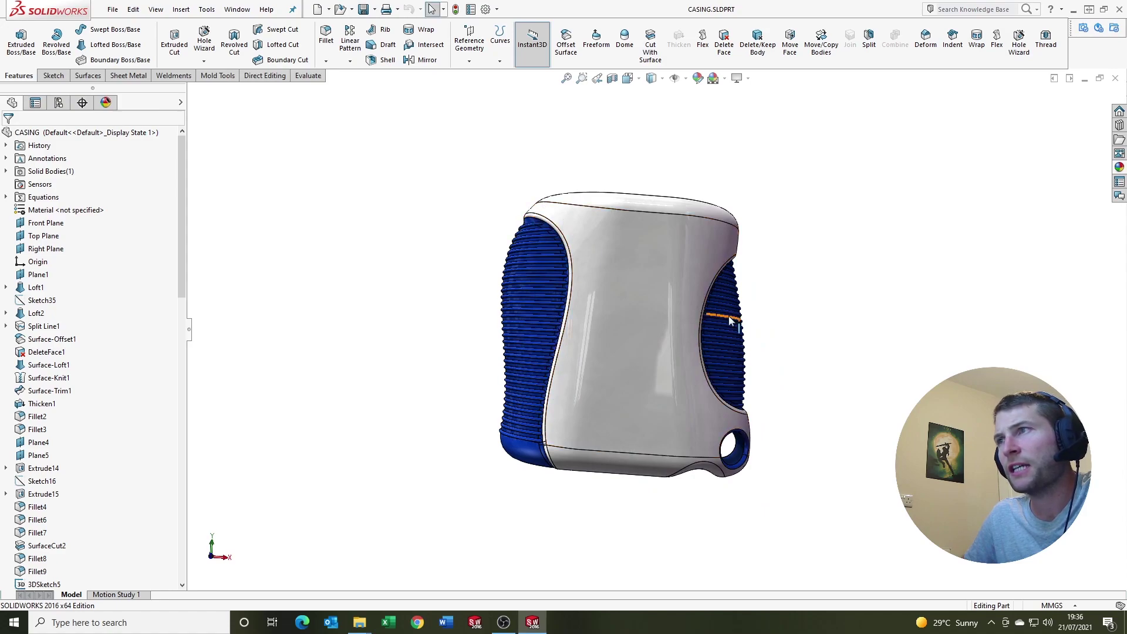
middle_drag(754, 376, 677, 305)
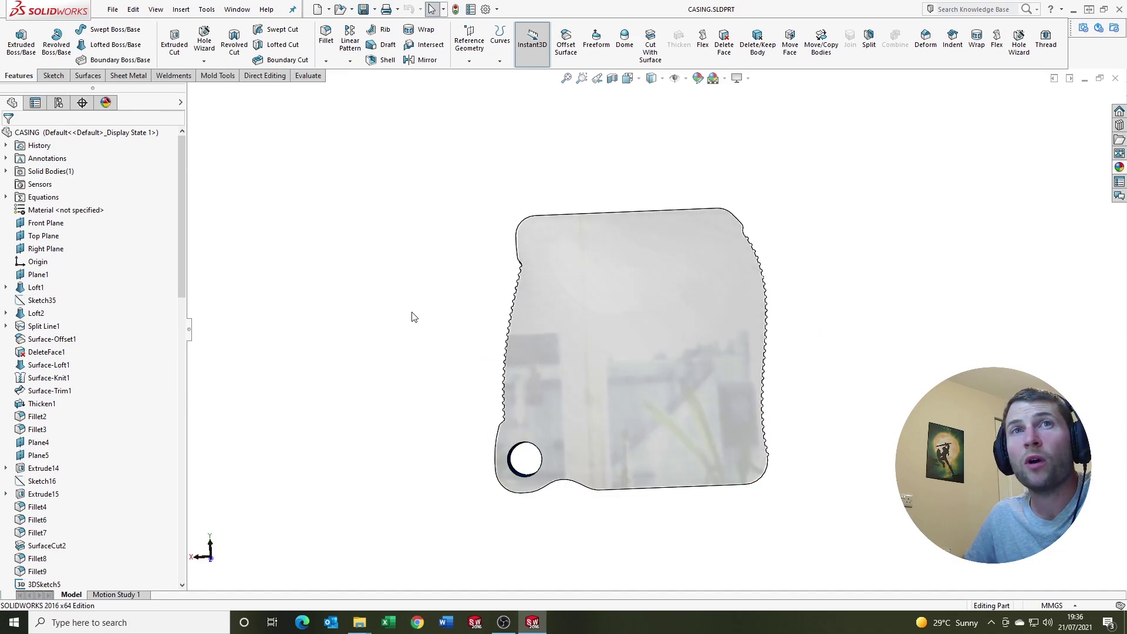
click(387, 61)
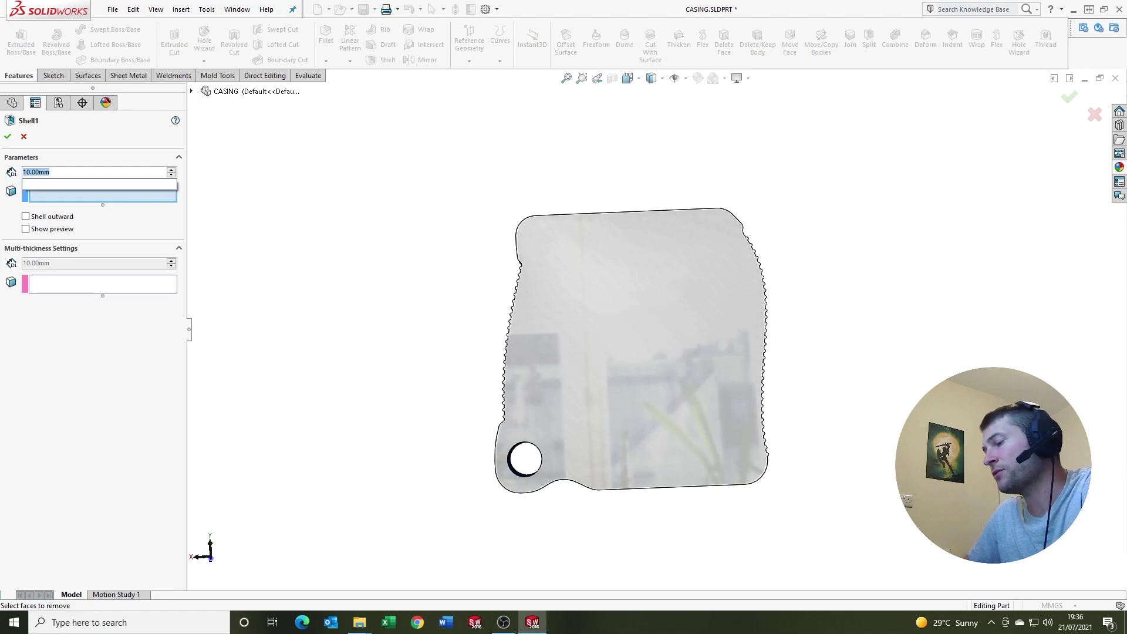
text(1.5)
click(111, 234)
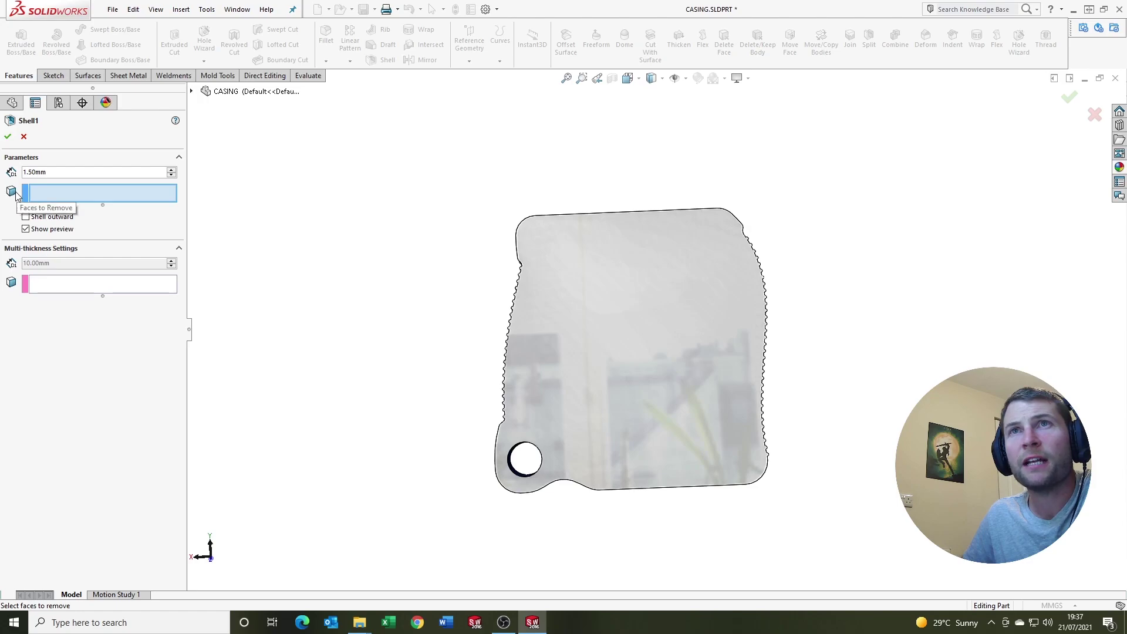
click(596, 290)
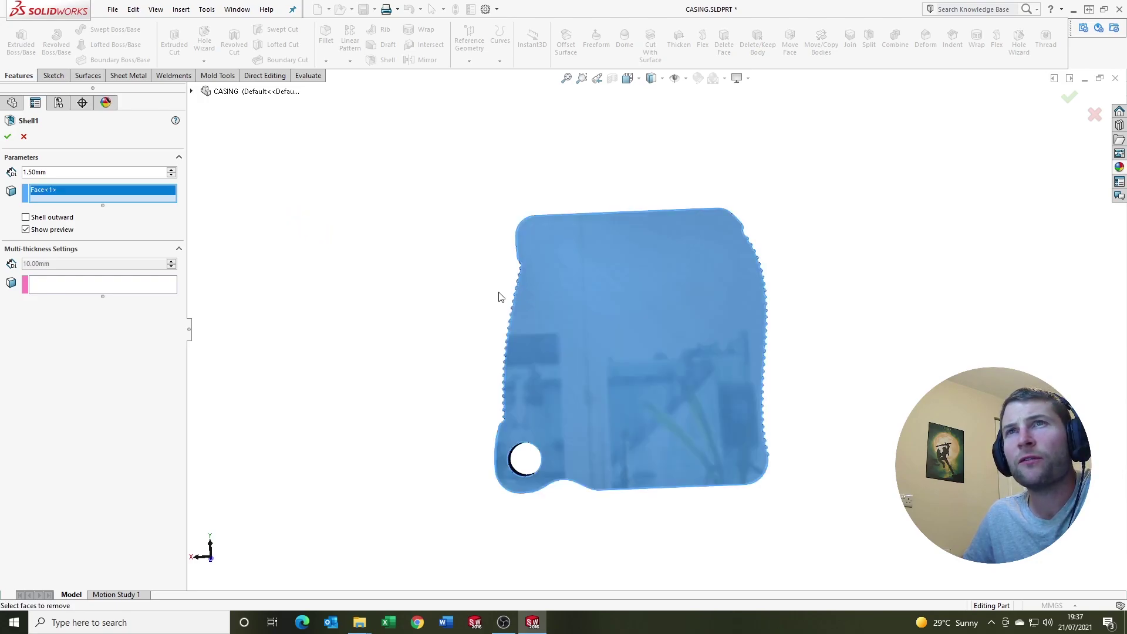
click(8, 136)
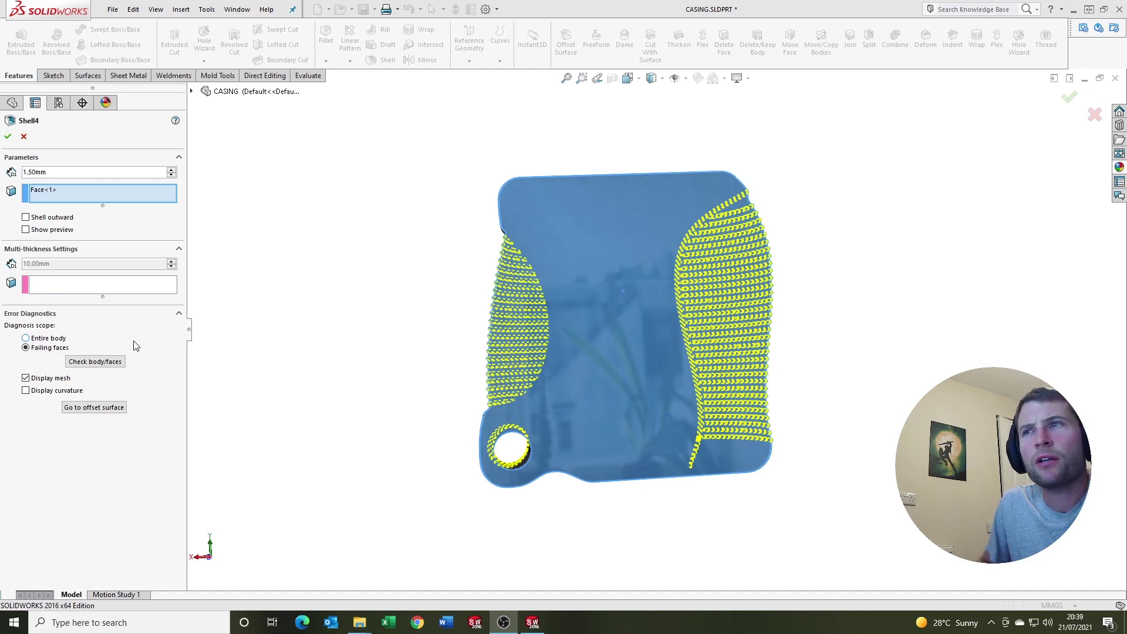
Step: Run the shell's error diagnosis on the failing faces and inspect the flagged locations on the casing
click(26, 339)
click(26, 348)
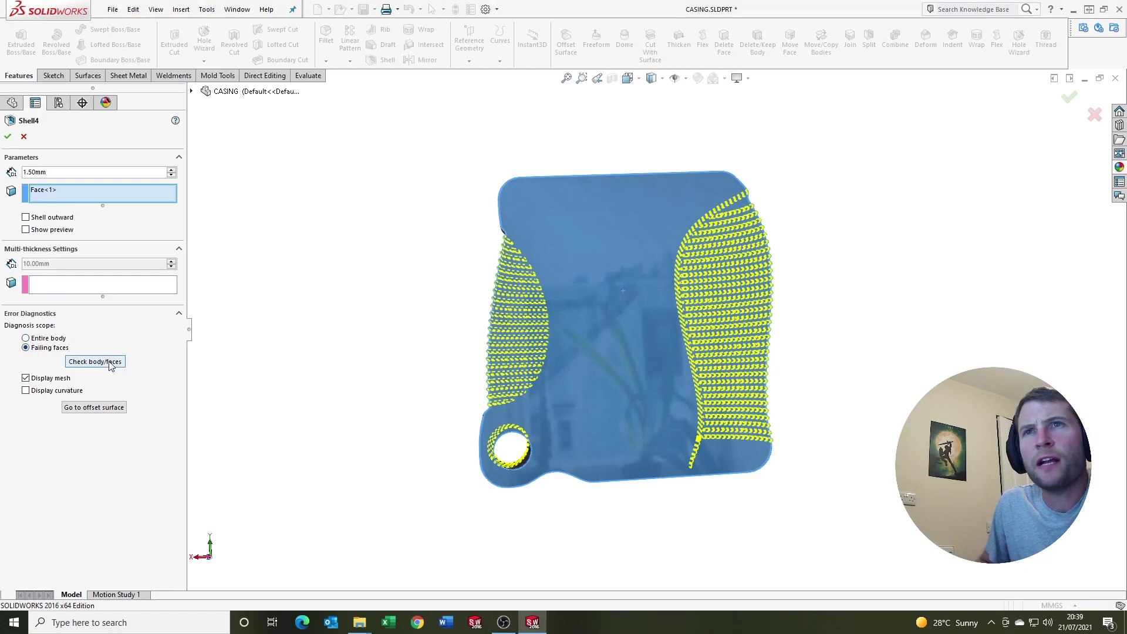
click(110, 364)
mouse_move(410, 422)
middle_down()
mouse_move(360, 397)
mouse_move(425, 402)
mouse_move(403, 404)
middle_up()
scroll(775, 422, down, 3)
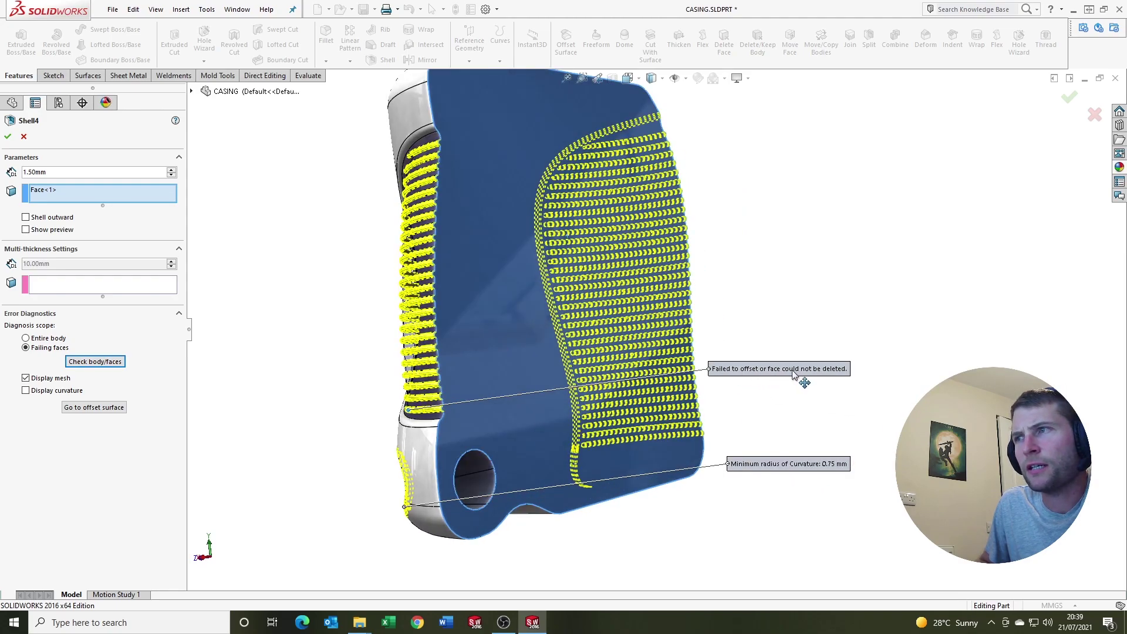
middle_drag(595, 412, 796, 427)
Step: Hide the diagnostic mesh and examine the flagged faces on the grip ribs and around the corner hole
click(26, 378)
scroll(538, 399, down, 3)
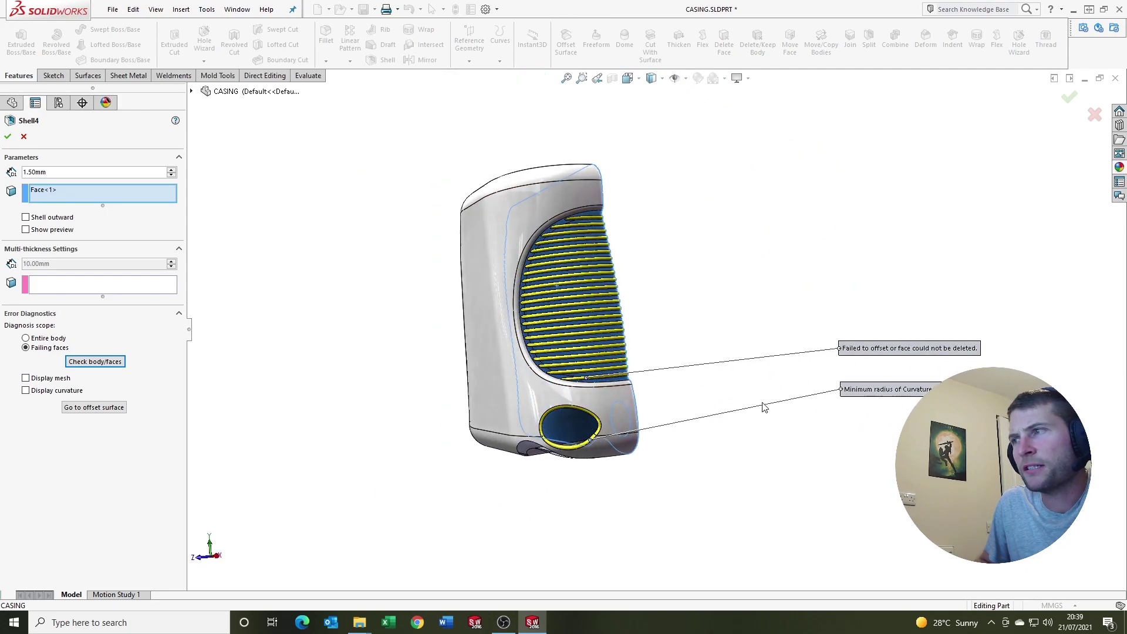
scroll(557, 417, up, 4)
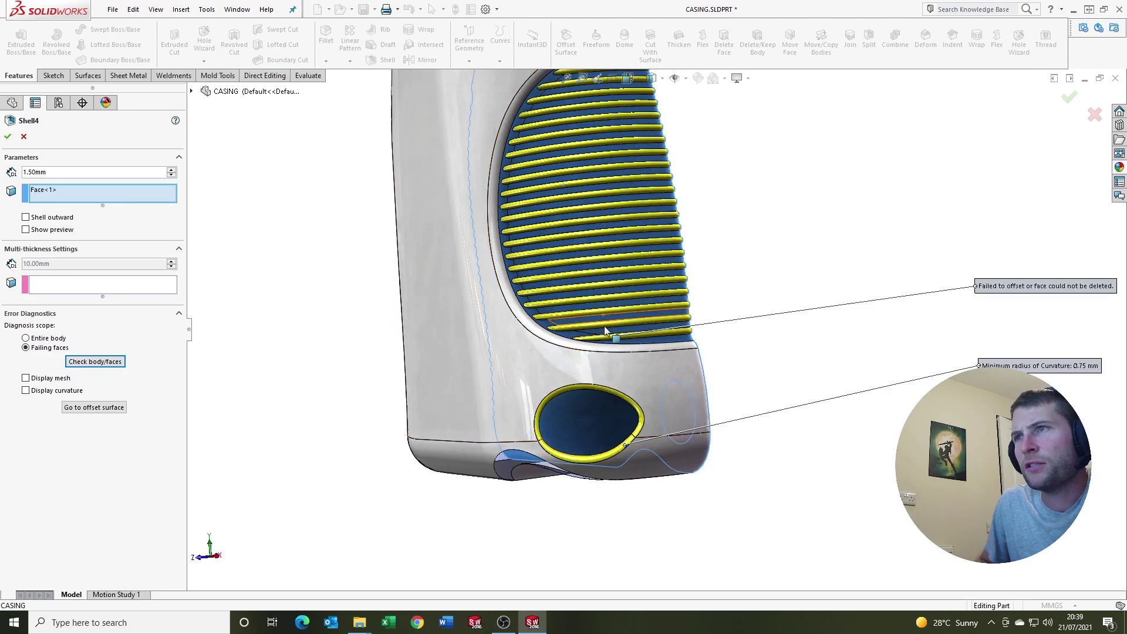
scroll(604, 331, down, 3)
middle_drag(605, 331, 511, 272)
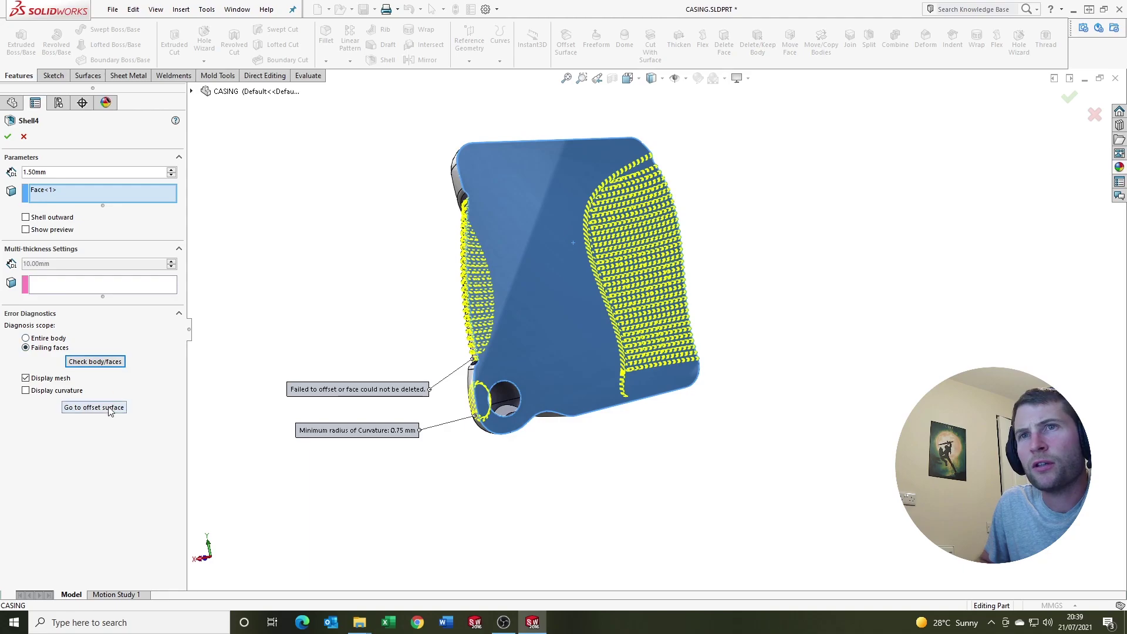
Step: Rerun the shell's error diagnosis with the entire body as its scope
click(58, 339)
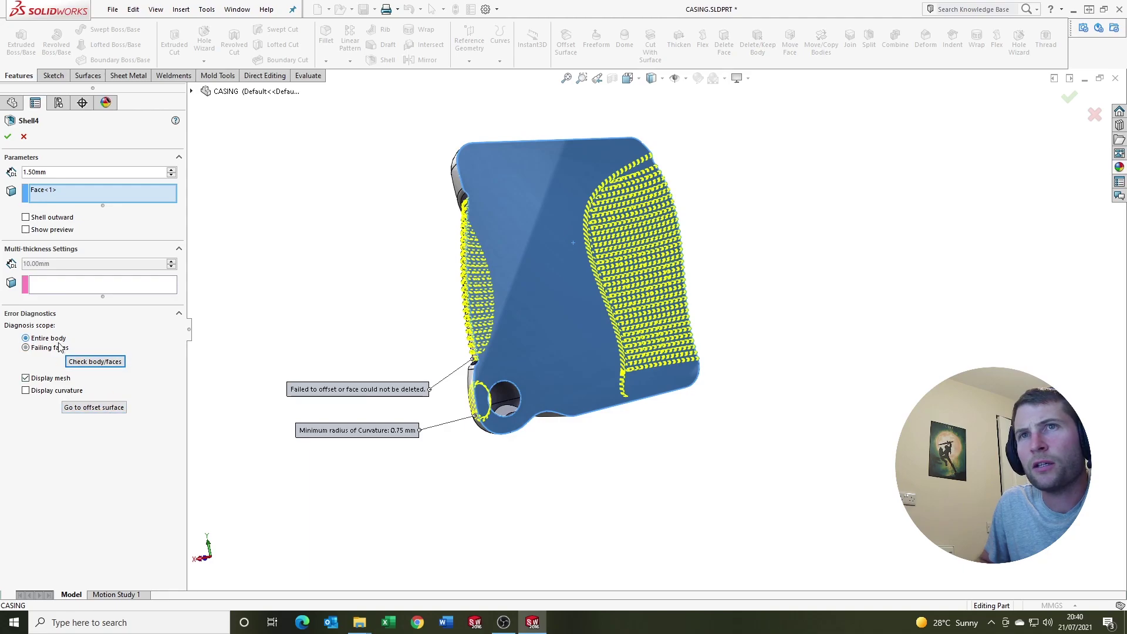
click(97, 362)
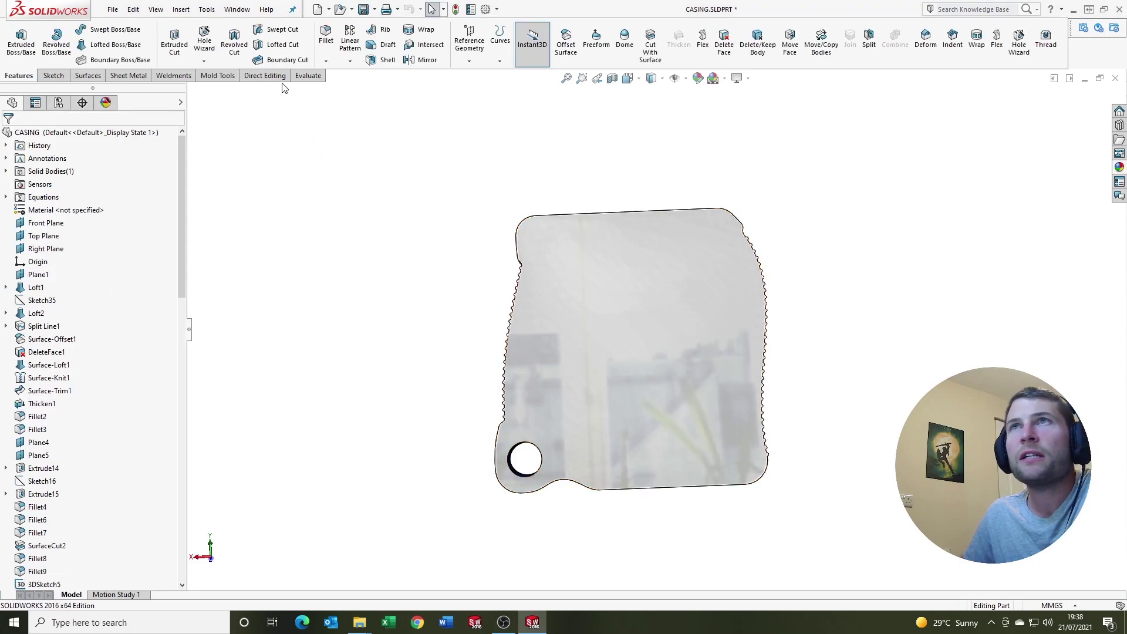
Step: Check all solids and surfaces of the casing for invalid faces, invalid edges and the minimum radius of curvature
click(207, 9)
mouse_move(281, 461)
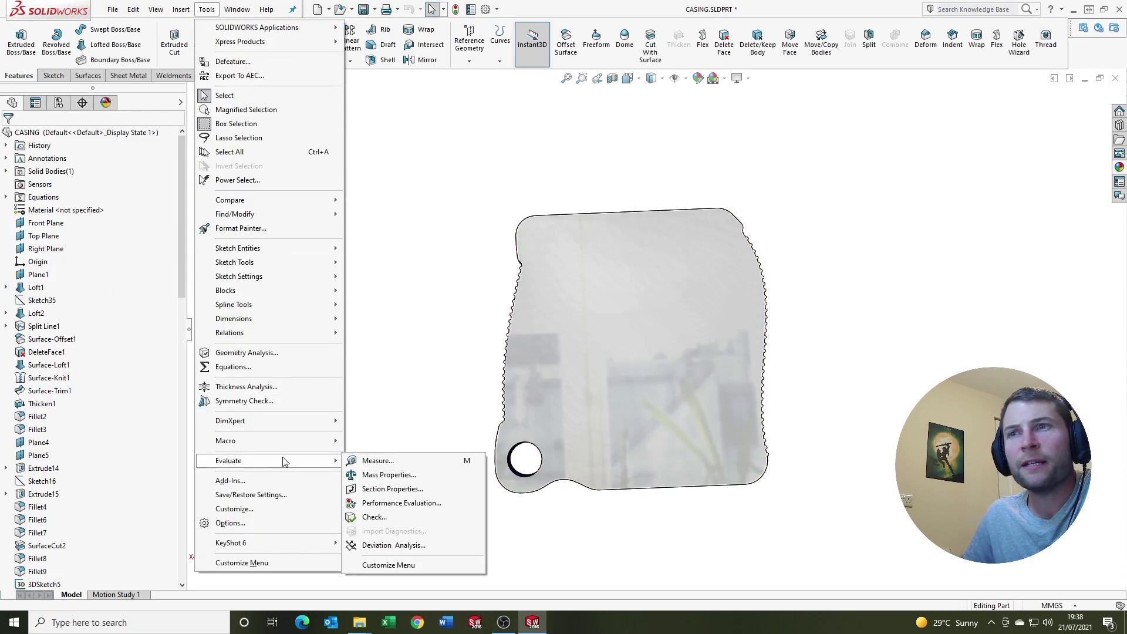
click(384, 517)
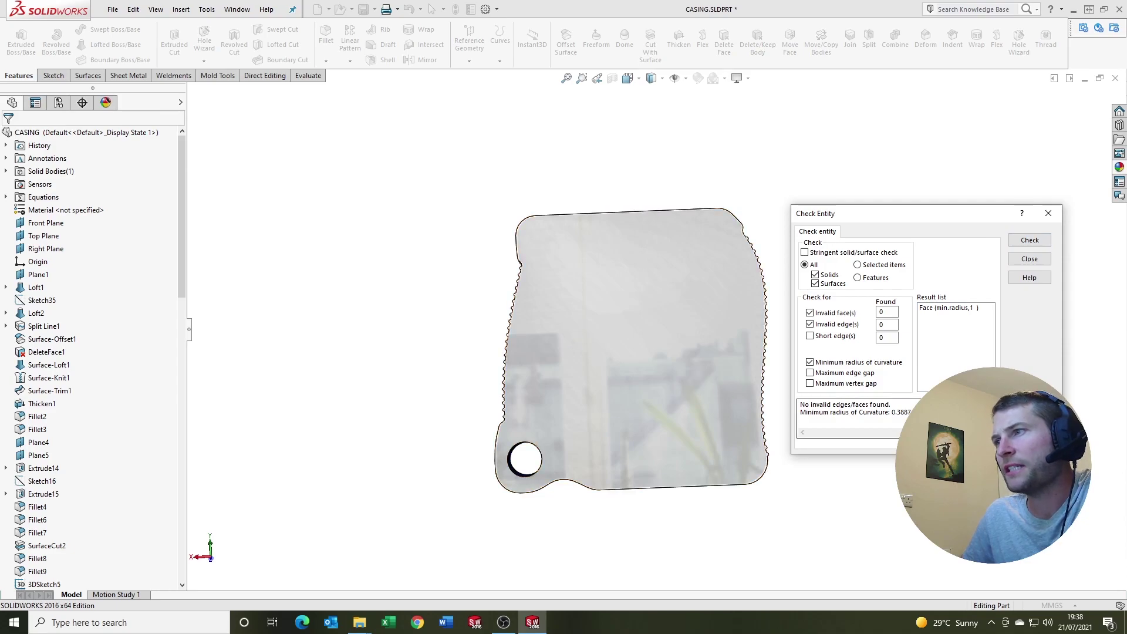
drag(800, 420, 817, 405)
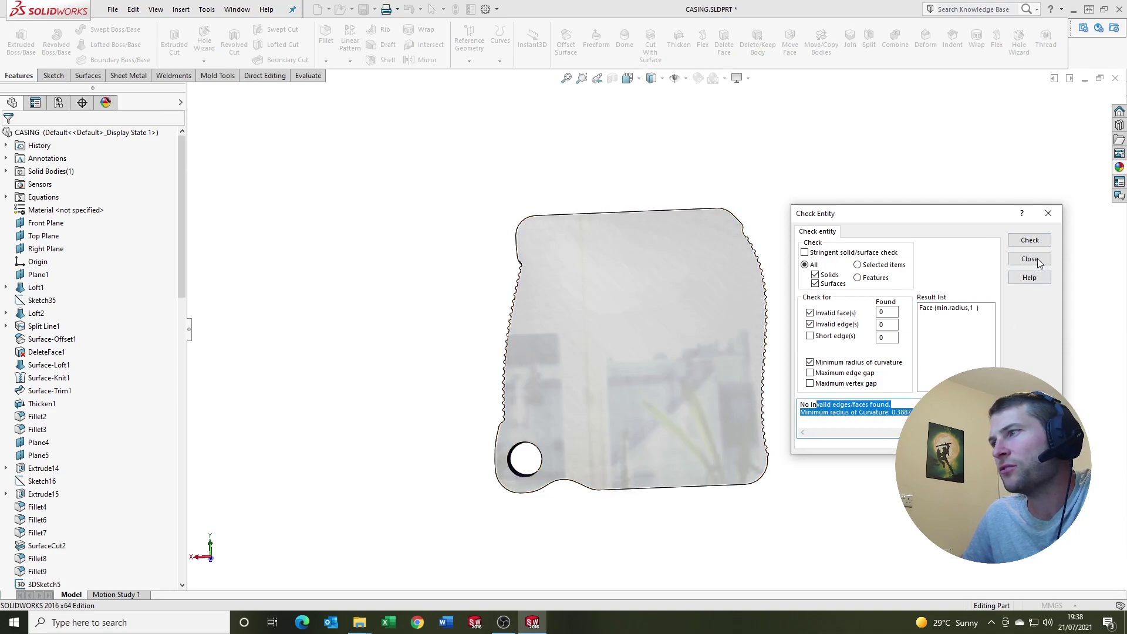
click(1049, 214)
Step: Examine the grip ribs, the corner hole and the flat back face for small radii that could prevent shelling
scroll(551, 271, down, 10)
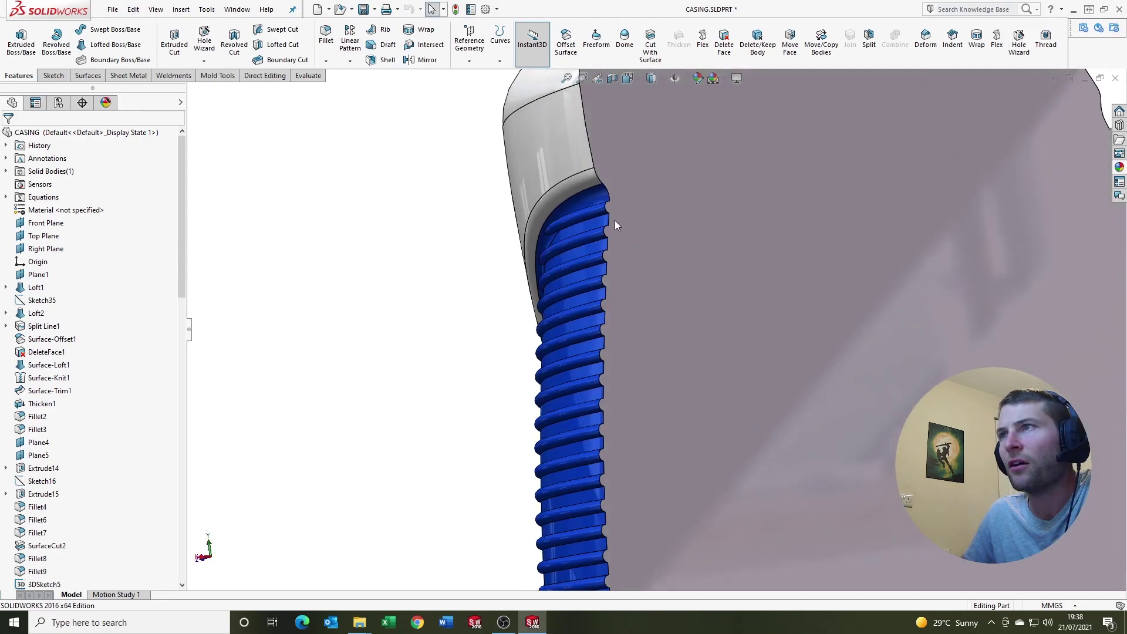
middle_drag(615, 225, 635, 277)
scroll(595, 219, up, 5)
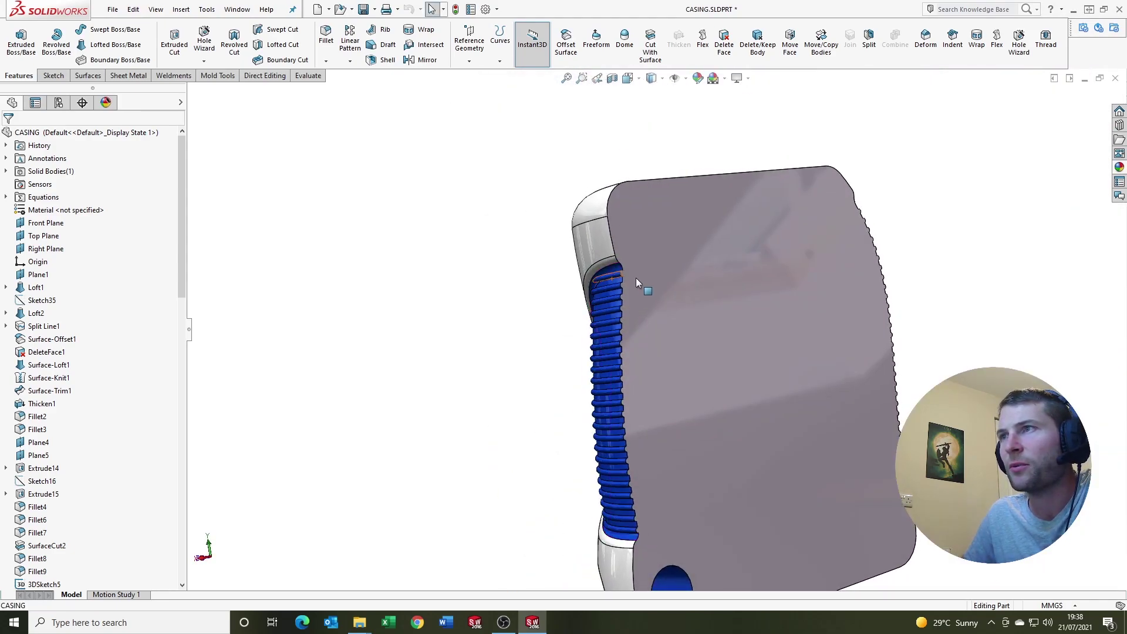
middle_drag(626, 452, 728, 463)
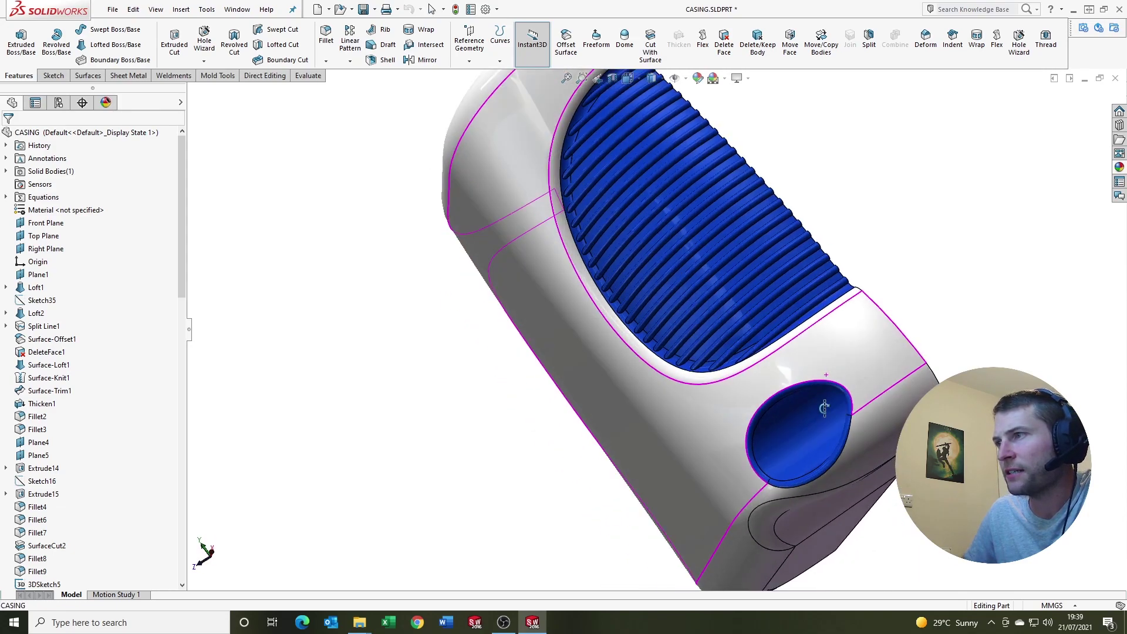
scroll(720, 467, down, 4)
scroll(796, 394, up, 3)
scroll(660, 320, up, 5)
middle_drag(659, 320, 649, 391)
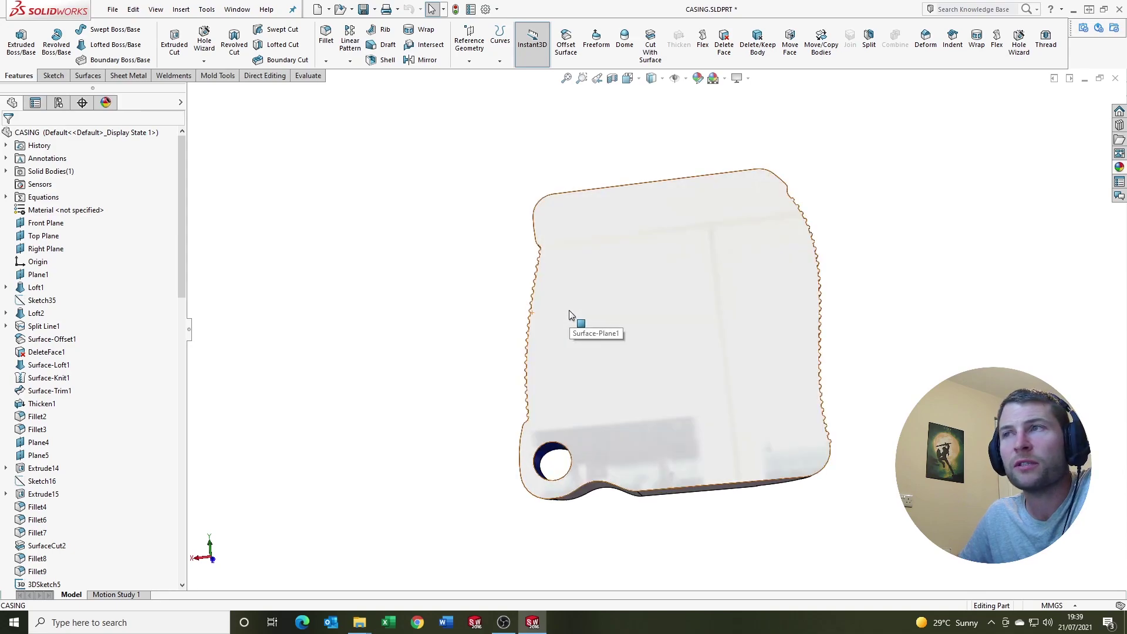
middle_drag(569, 310, 590, 325)
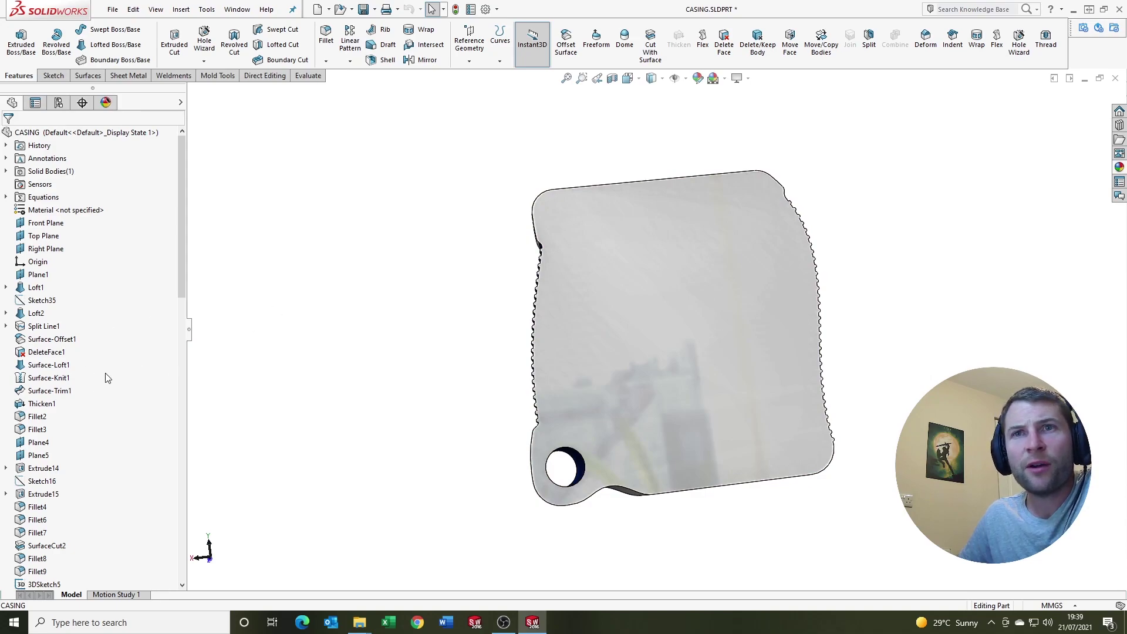
Step: Roll the model back to just before the Surface_ribbing folder
scroll(107, 378, down, 6)
scroll(64, 347, up, 4)
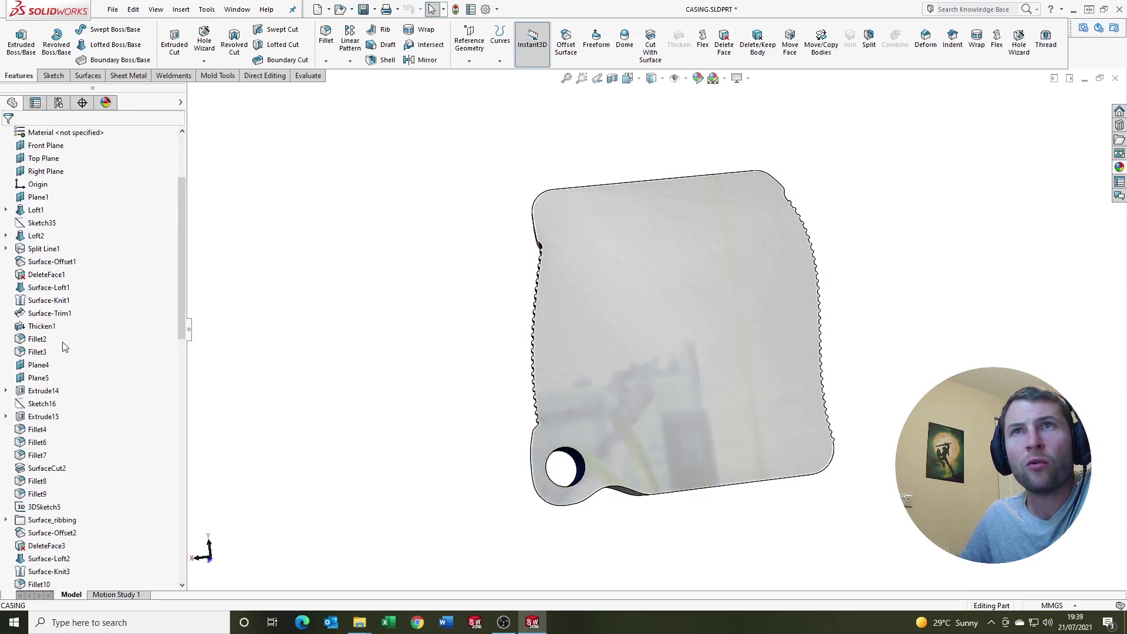
scroll(64, 347, down, 2)
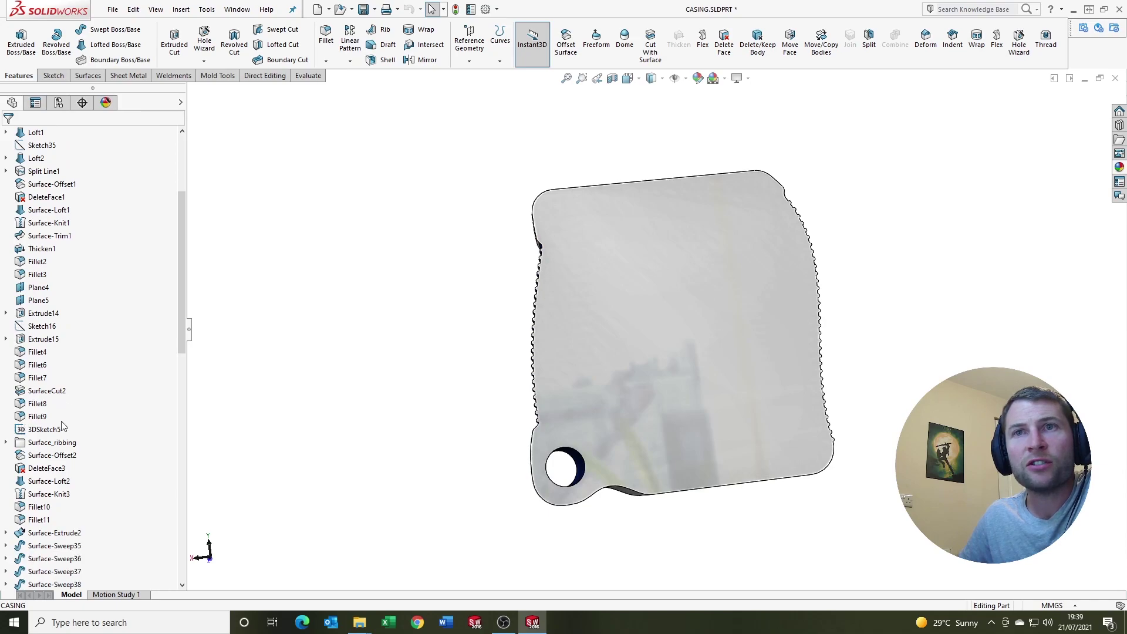
click(52, 442)
right_click(51, 442)
click(110, 309)
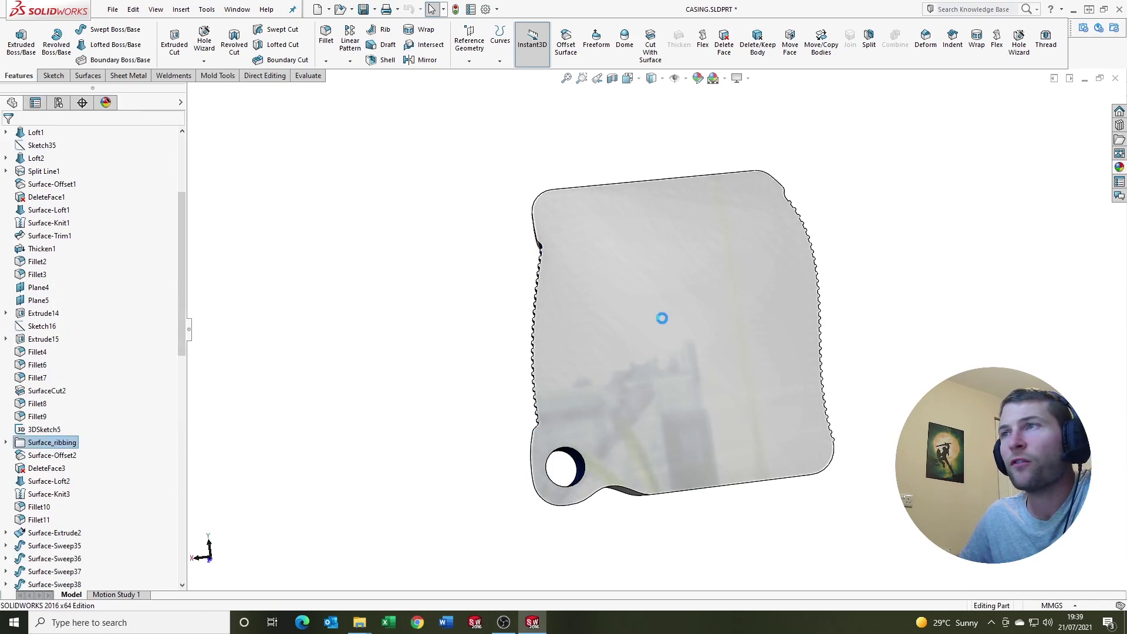
Step: Check the rolled-back casing for its minimum radius of curvature, along with invalid faces and edges
middle_drag(861, 239, 755, 252)
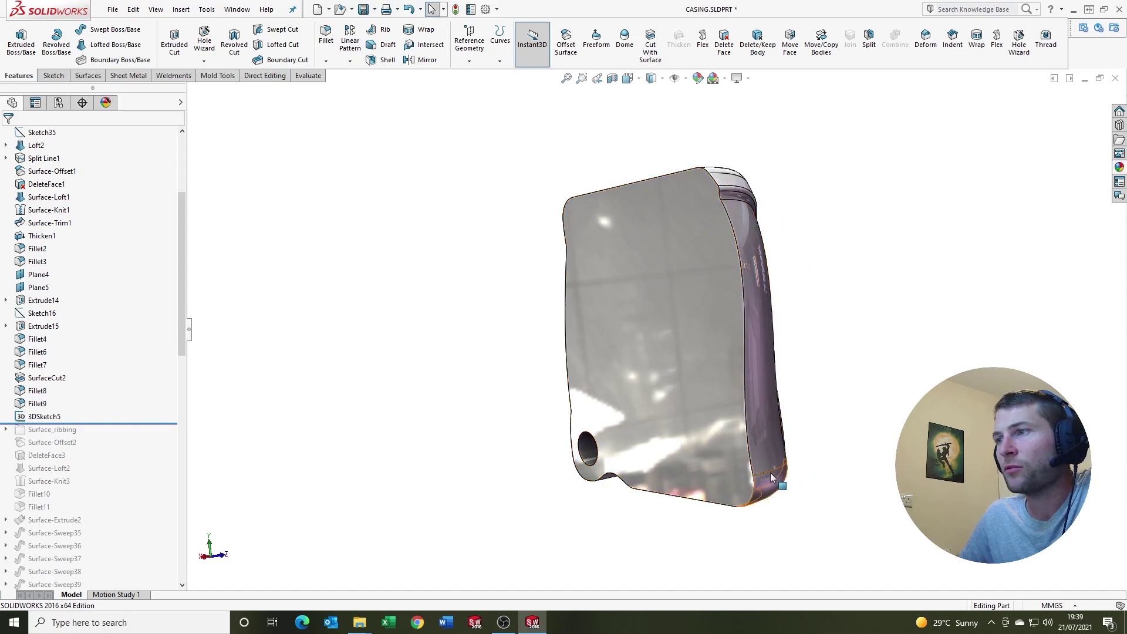
middle_drag(771, 473, 481, 226)
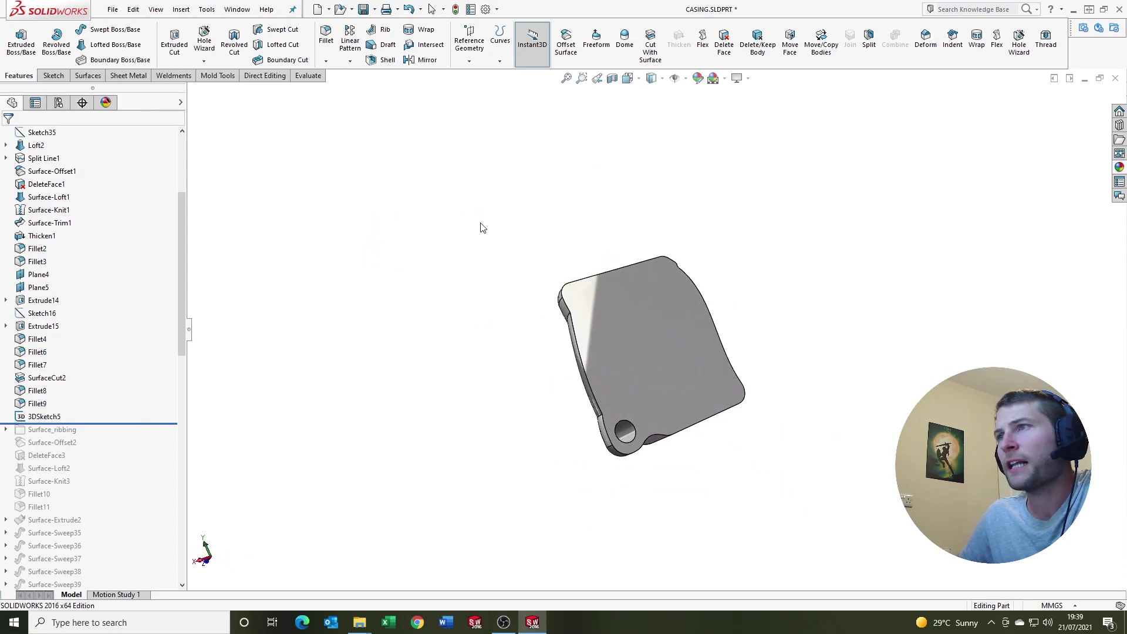
click(207, 8)
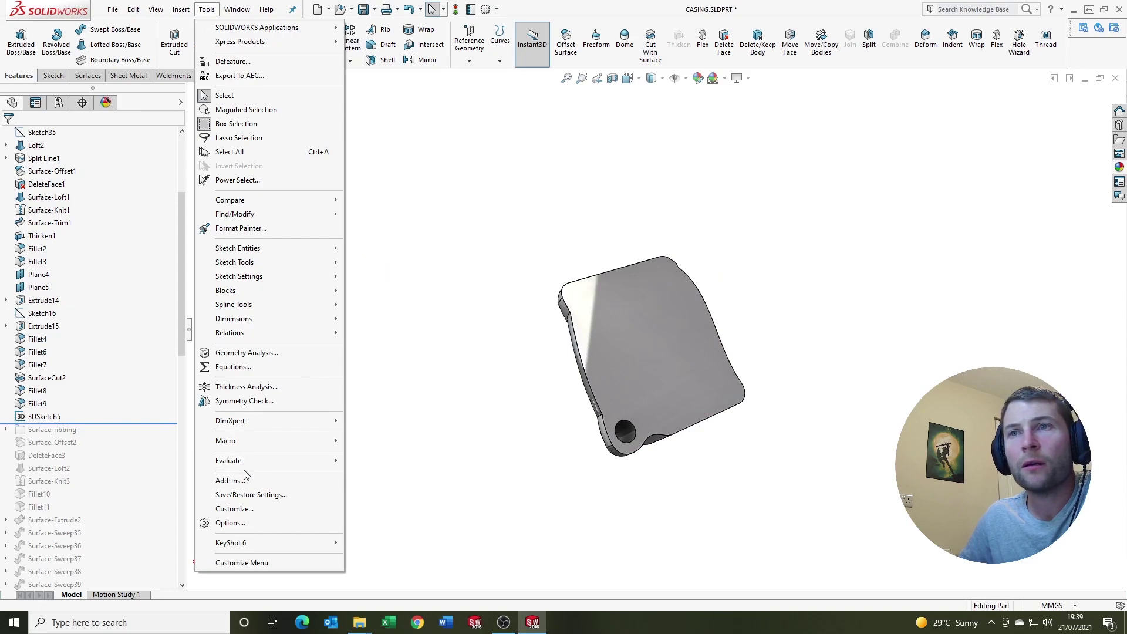
mouse_move(276, 460)
click(374, 517)
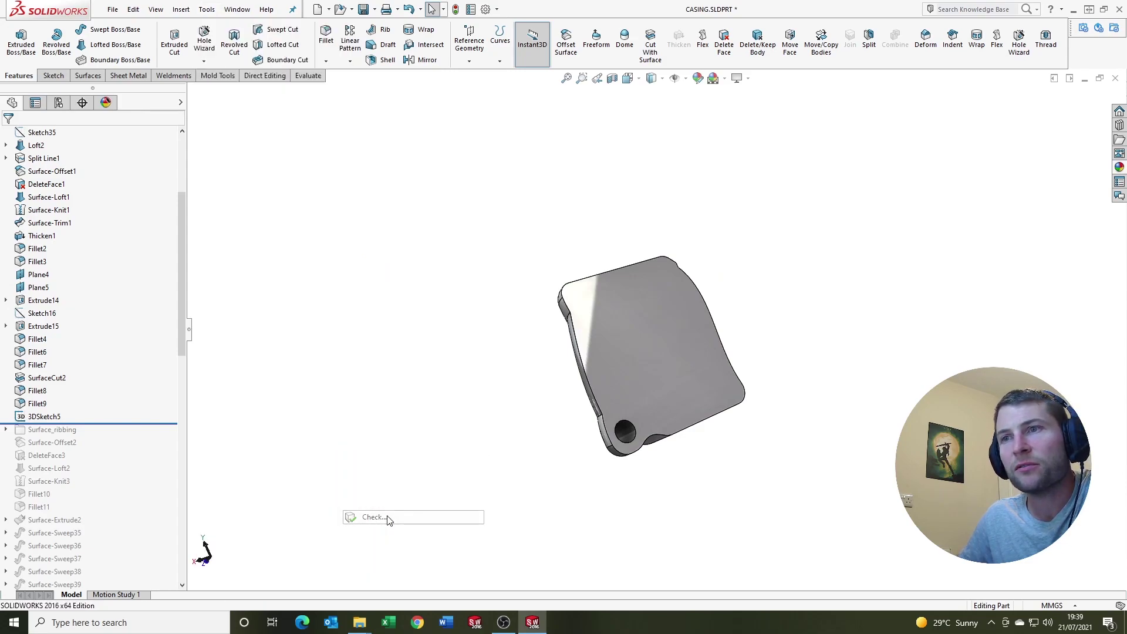
click(810, 363)
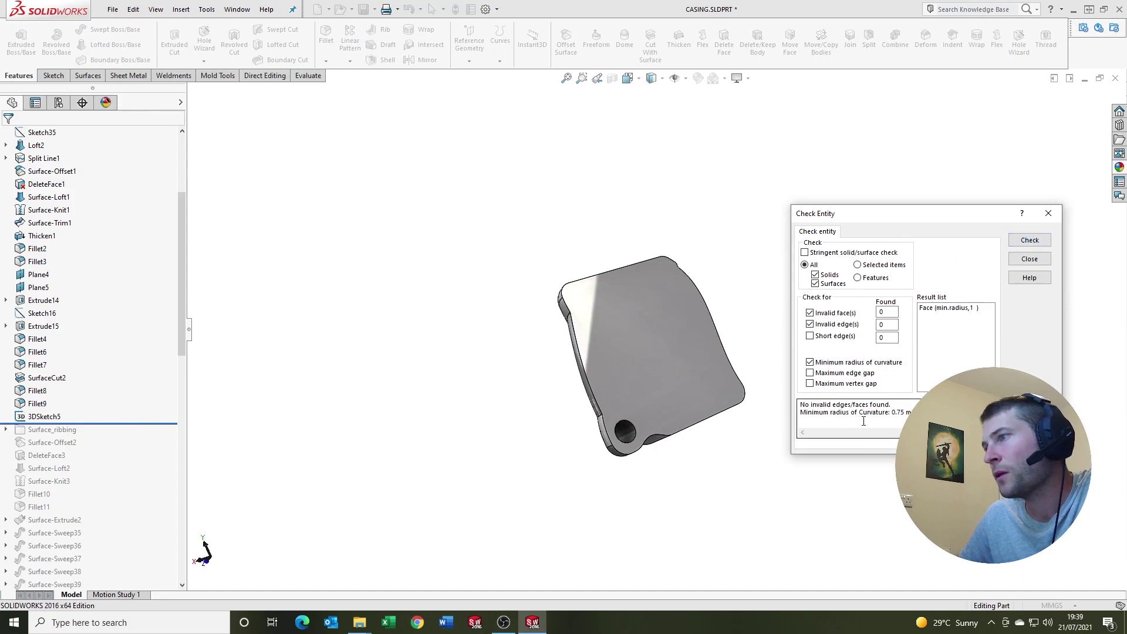
drag(864, 421, 785, 413)
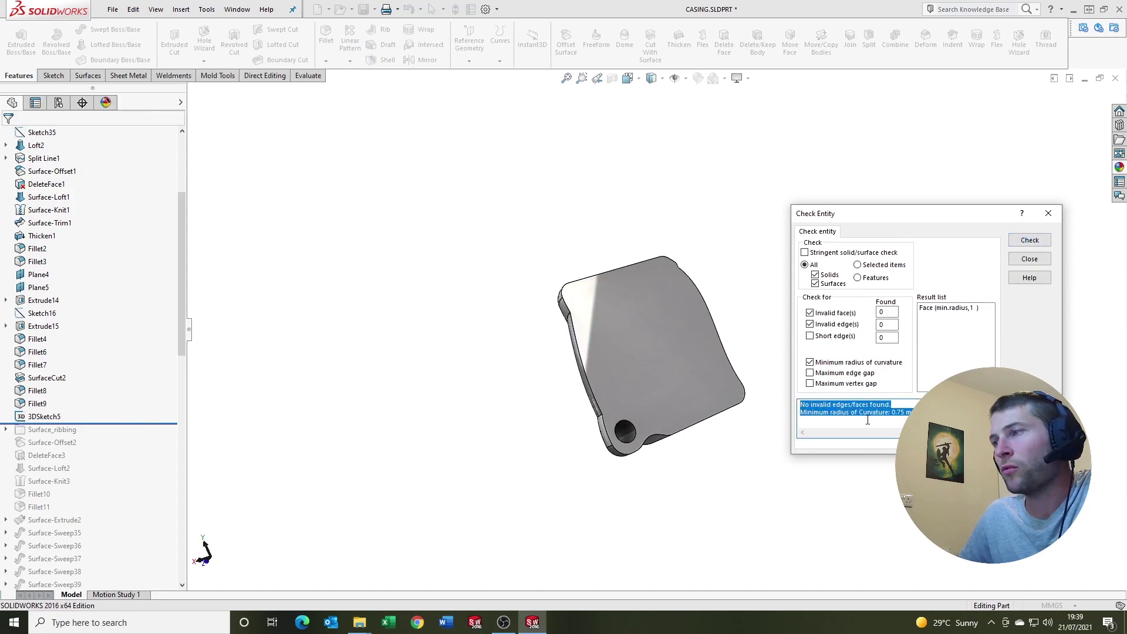
click(1047, 213)
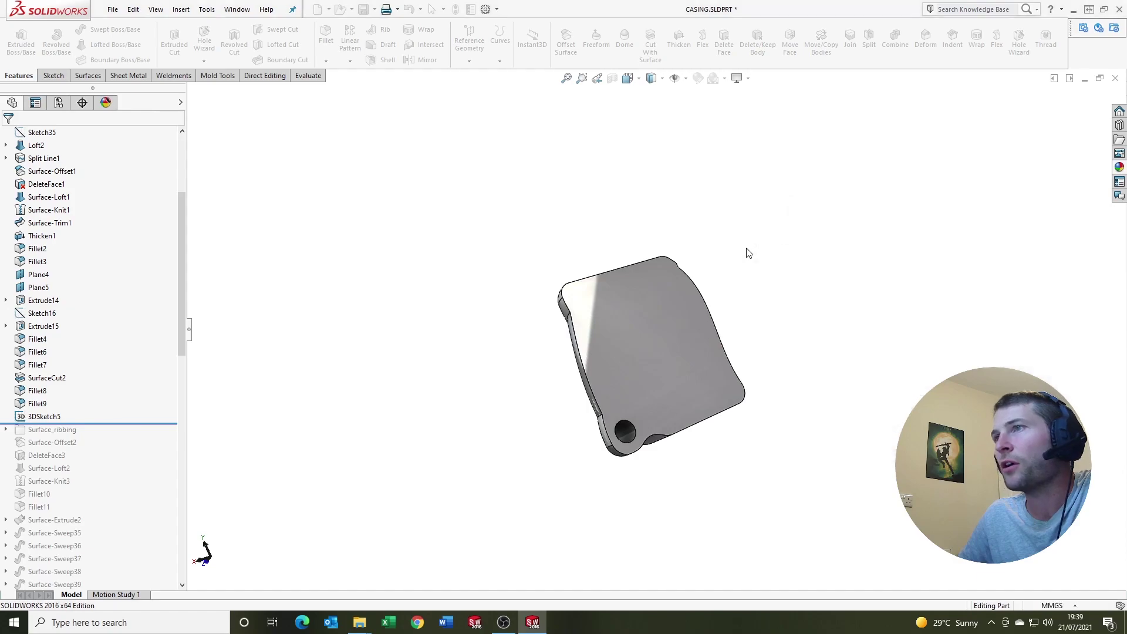
Step: Suppress the Fillet6 and Fillet7 features that round the long side grip recess edge
middle_drag(574, 408, 811, 358)
scroll(664, 335, down, 3)
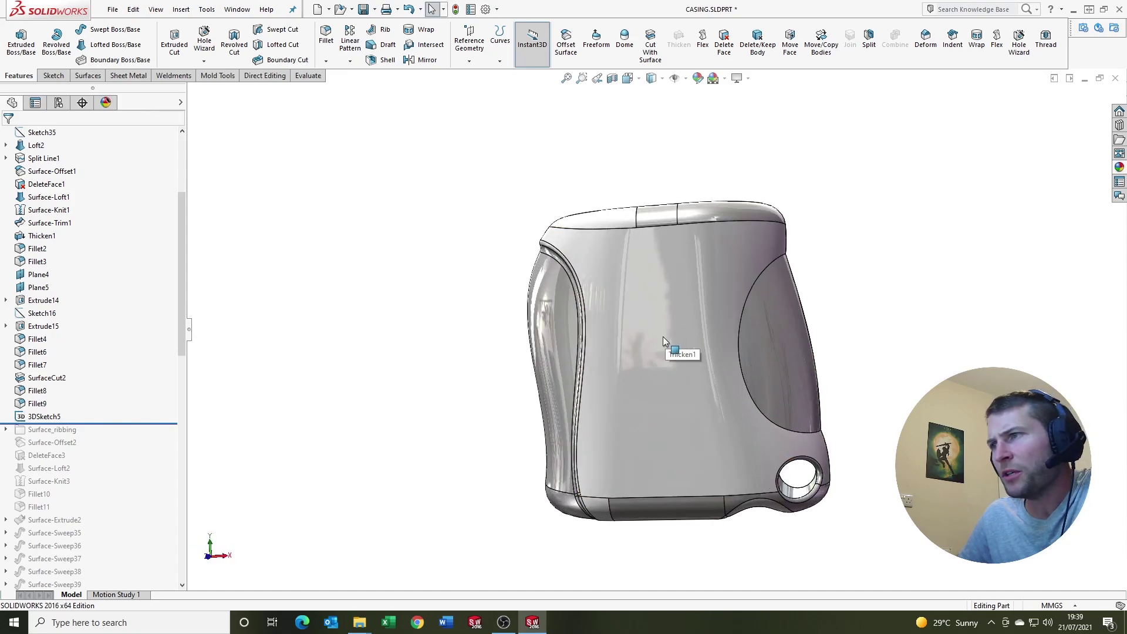
middle_drag(663, 337, 686, 281)
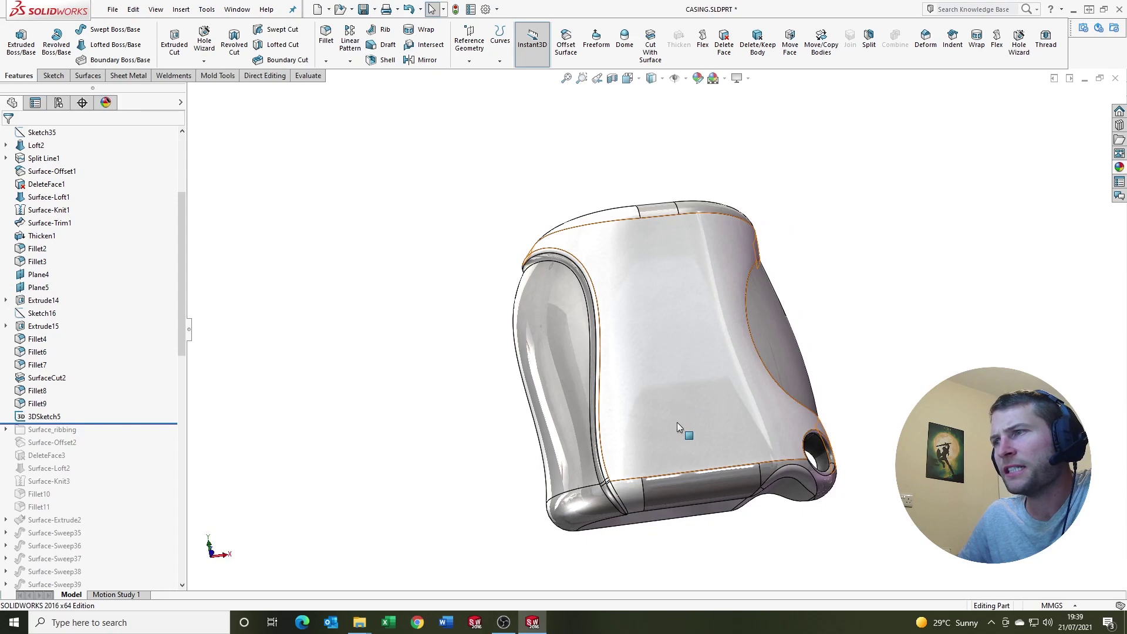
middle_drag(675, 417, 628, 472)
scroll(639, 467, down, 5)
click(596, 448)
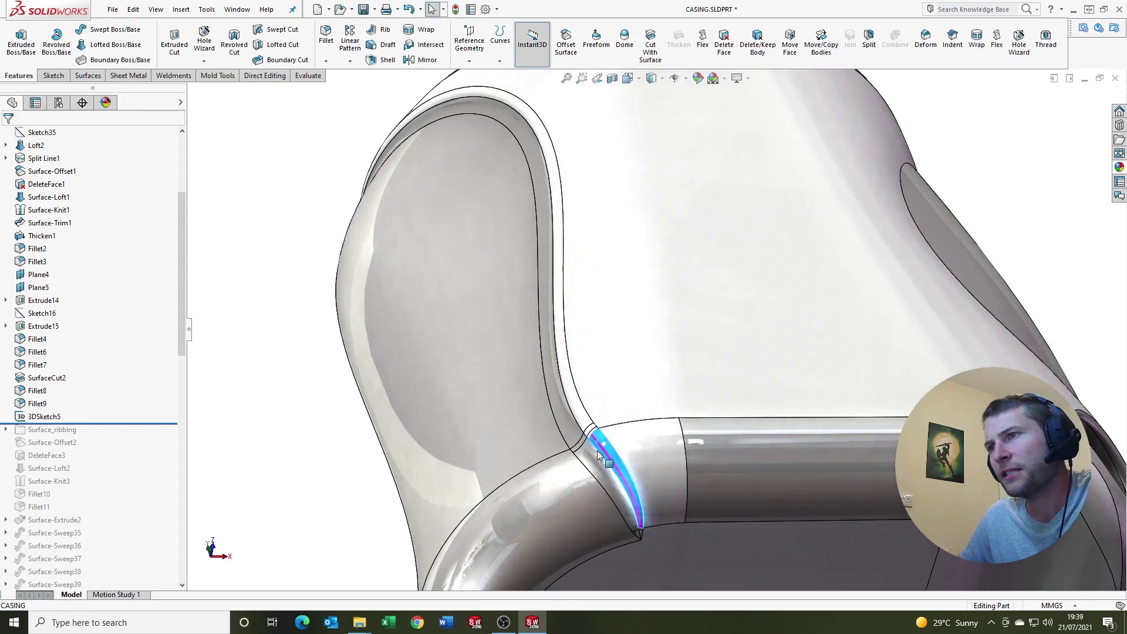
right_click(597, 450)
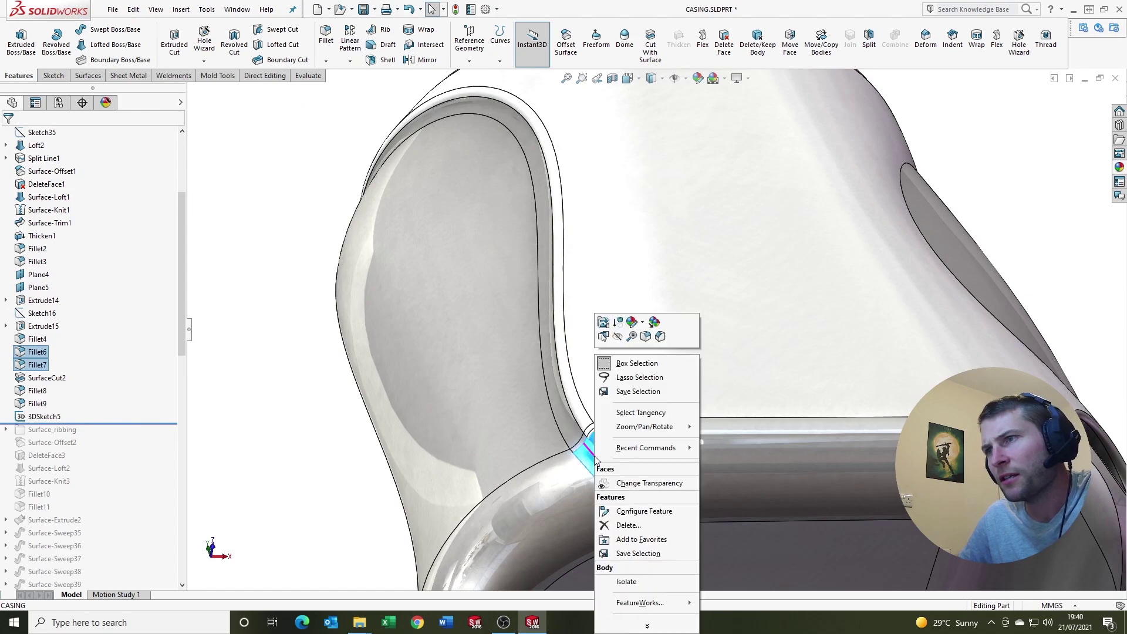
click(619, 323)
Step: Suppress the Fillet8 feature around the rim of the corner hole
scroll(642, 392, up, 5)
middle_drag(596, 312, 781, 364)
scroll(816, 333, down, 6)
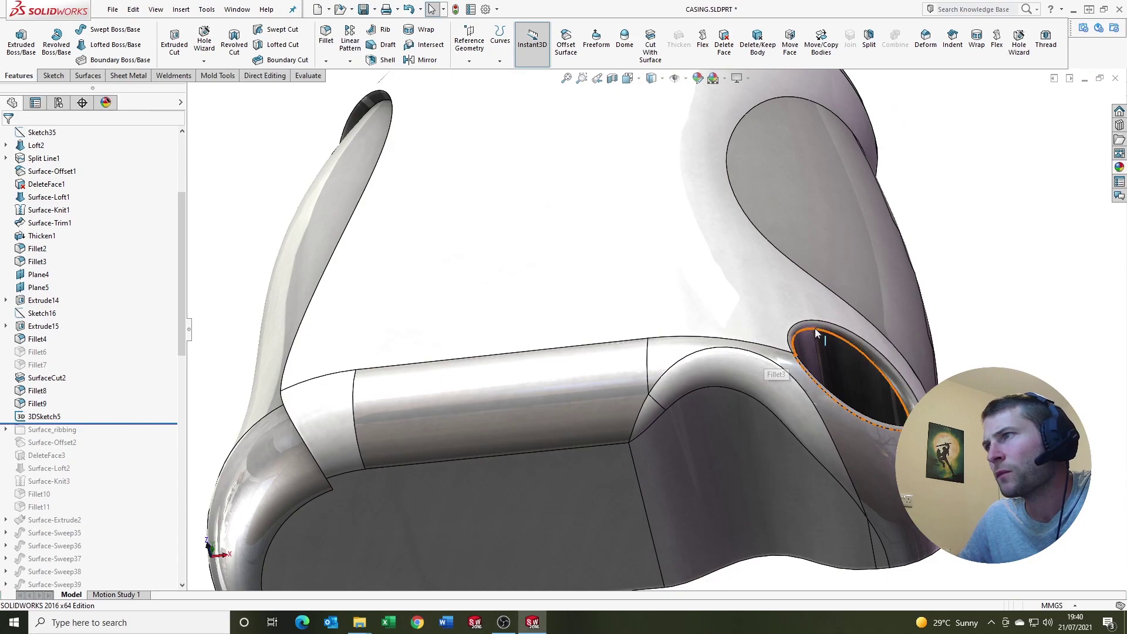
click(816, 333)
right_click(816, 333)
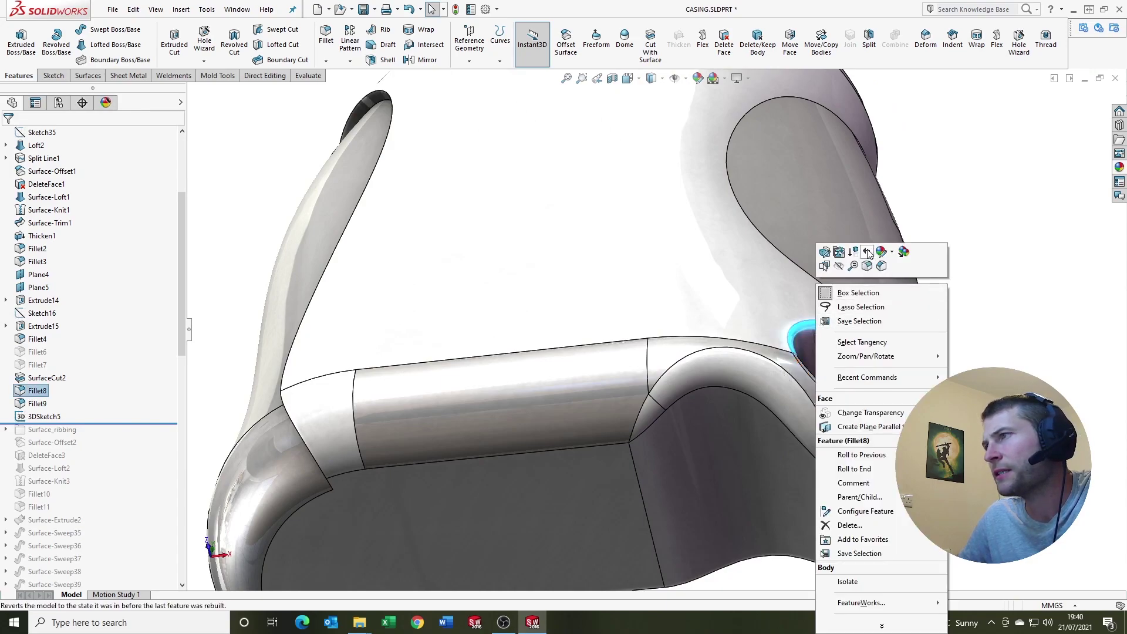
click(853, 252)
Step: Suppress the Extrude14 feature that cuts the corner hole through the casing
scroll(798, 381, up, 3)
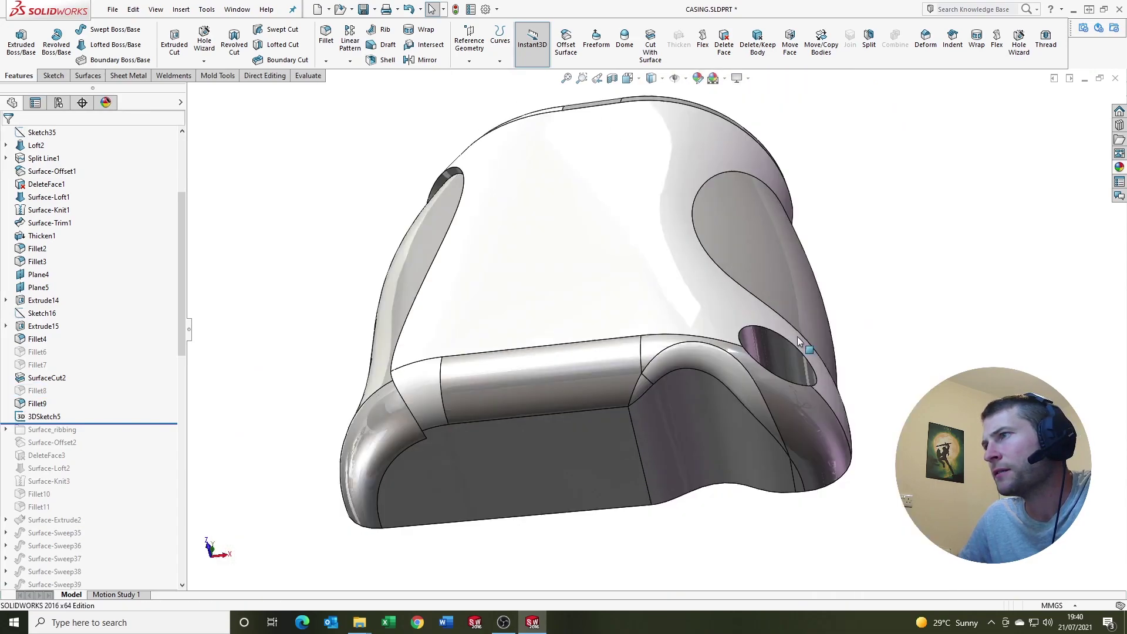
middle_drag(799, 381, 734, 364)
scroll(734, 370, up, 3)
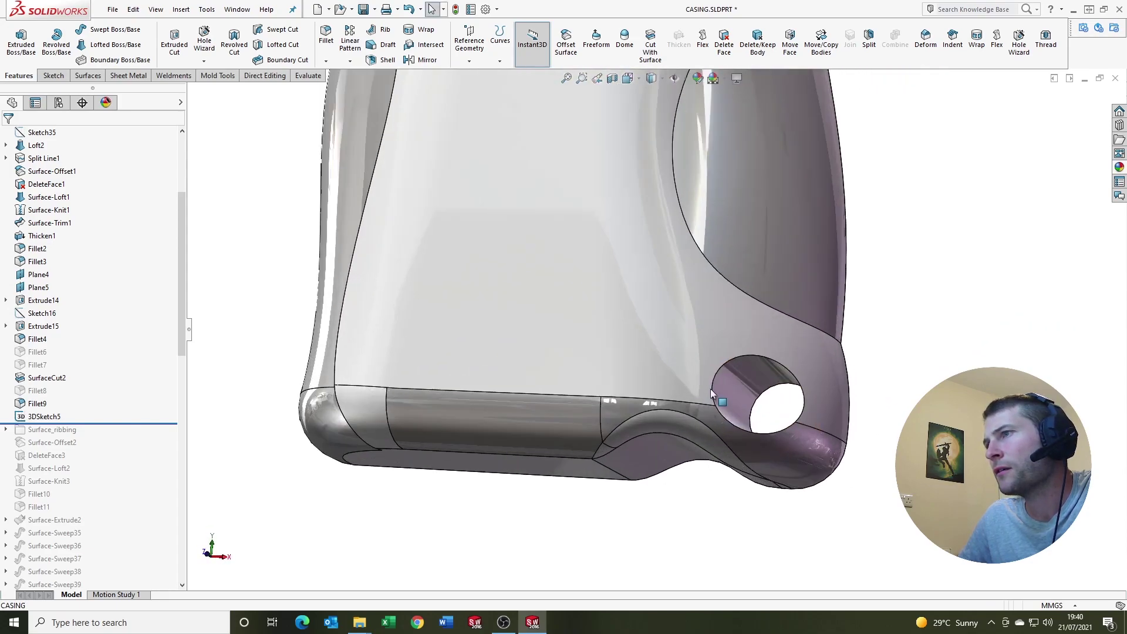
click(736, 375)
right_click(736, 375)
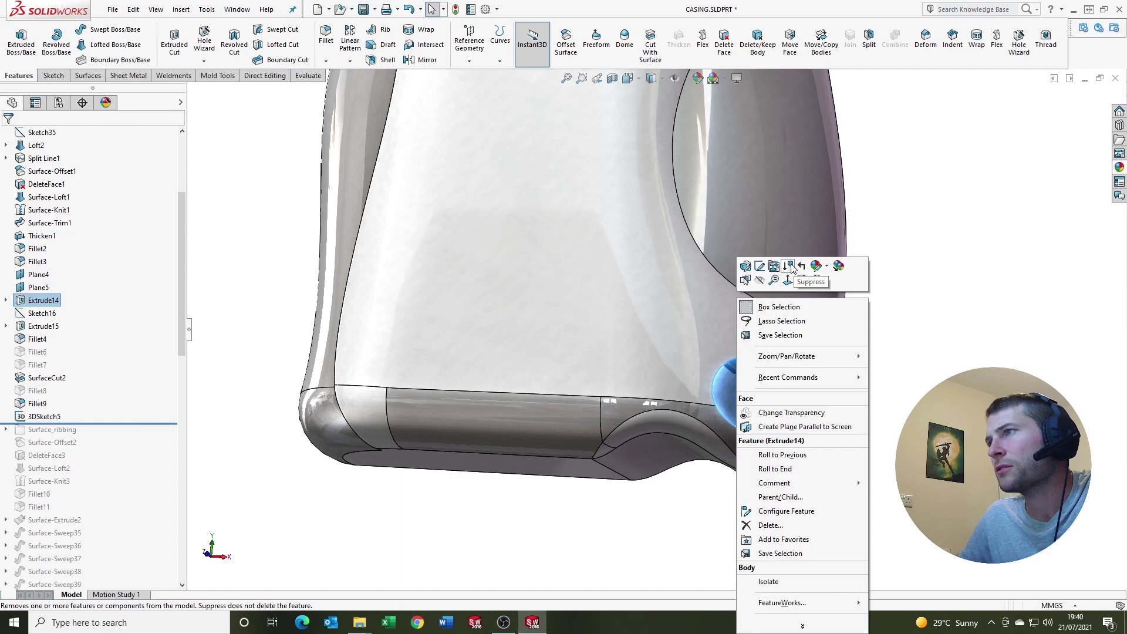
click(790, 267)
Step: Check all solids and surfaces of the simplified casing for invalid faces, invalid edges and minimum radius of curvature
middle_drag(791, 267, 544, 262)
scroll(587, 252, up, 3)
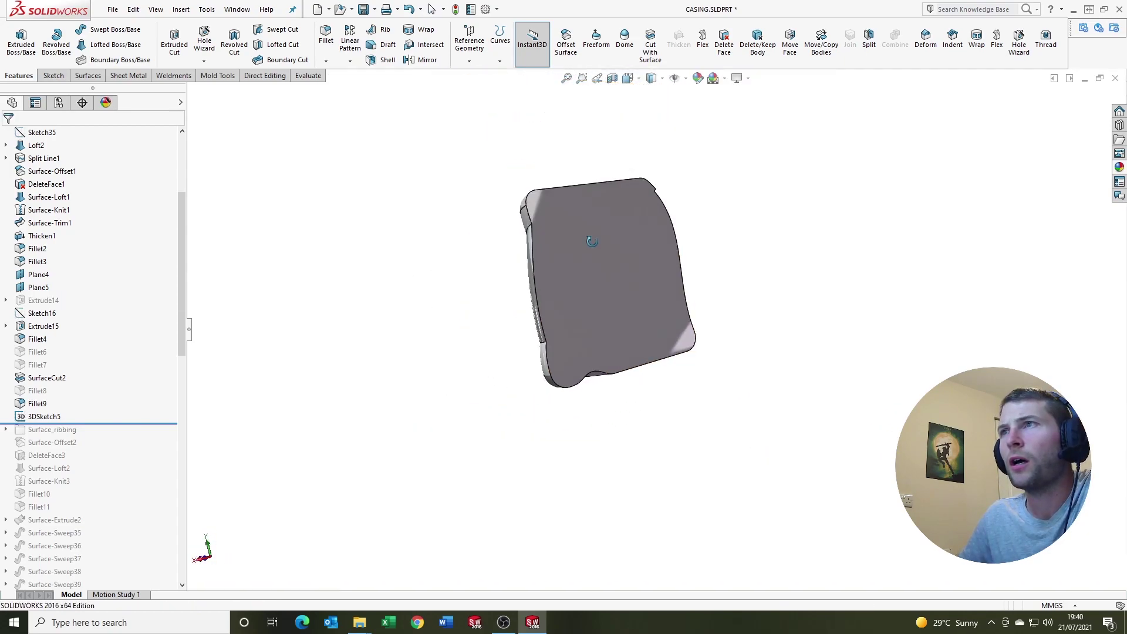
click(388, 61)
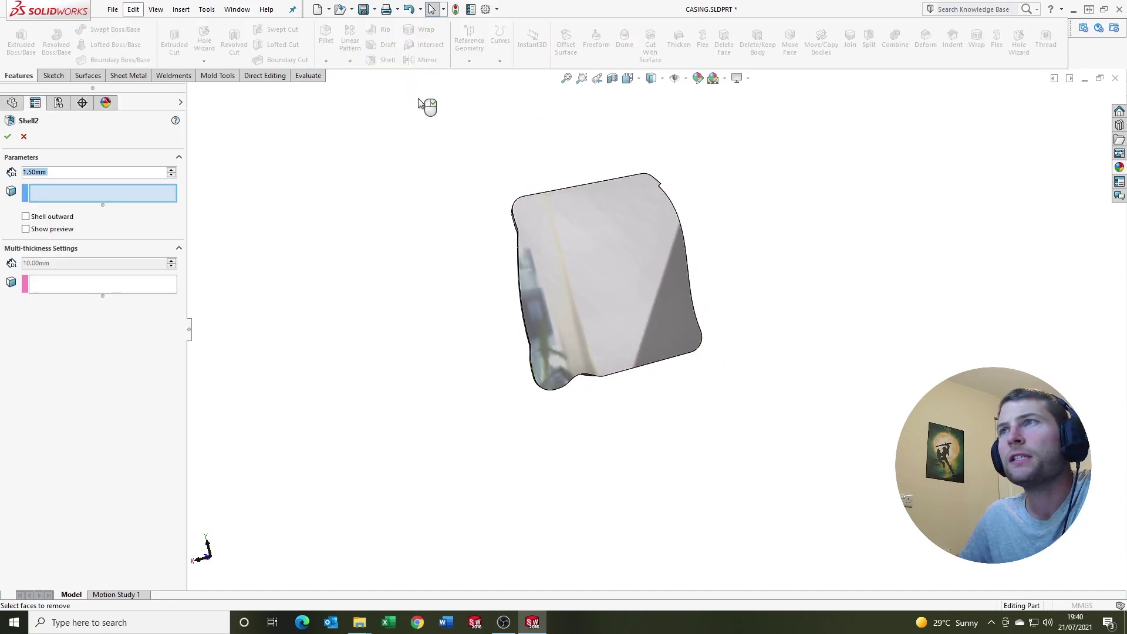
key(Escape)
click(206, 10)
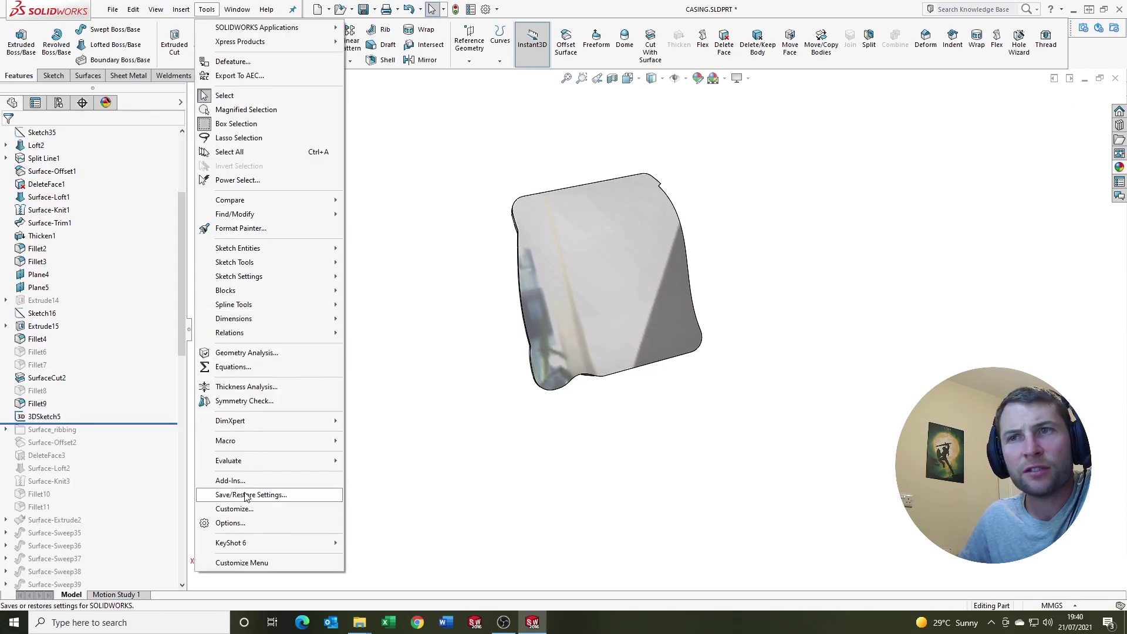
mouse_move(228, 461)
click(376, 516)
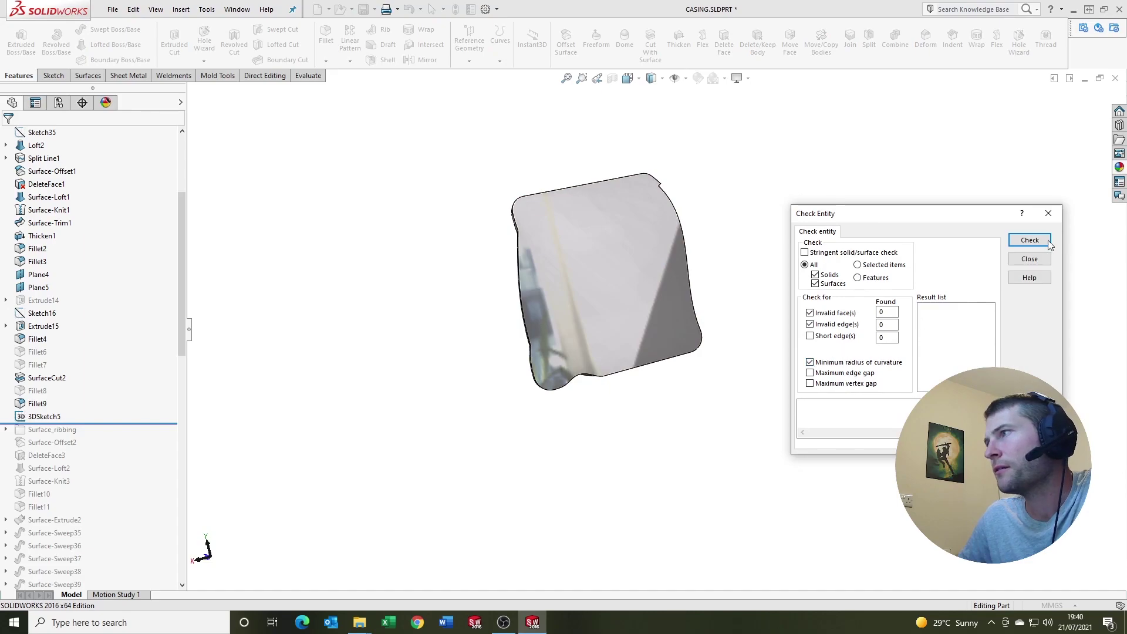
click(1048, 242)
drag(940, 413, 768, 402)
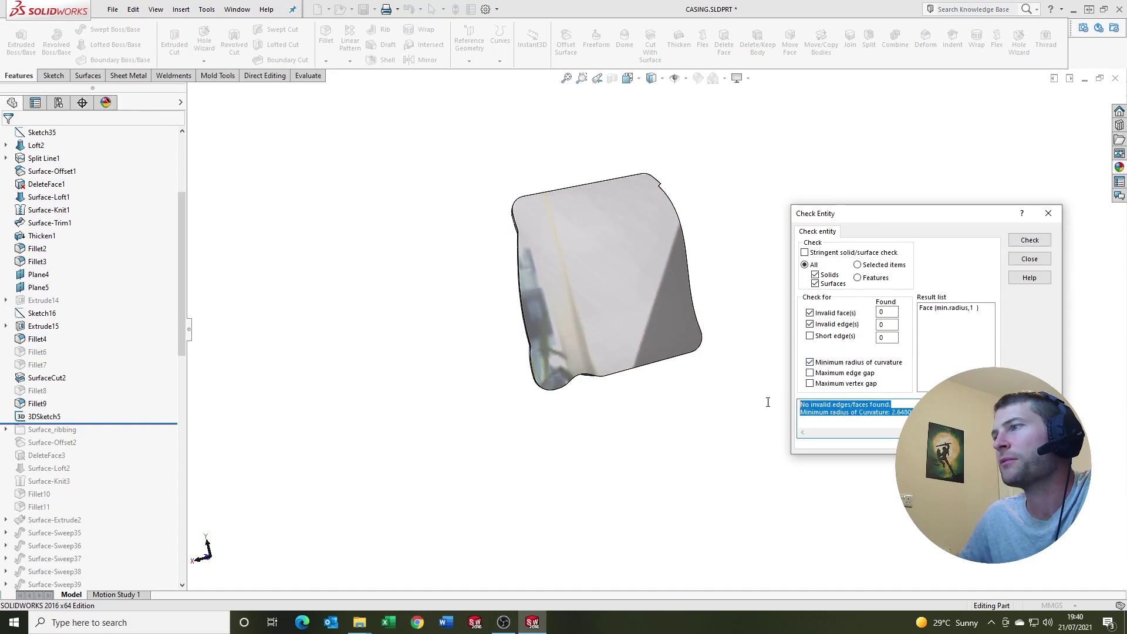
click(1049, 216)
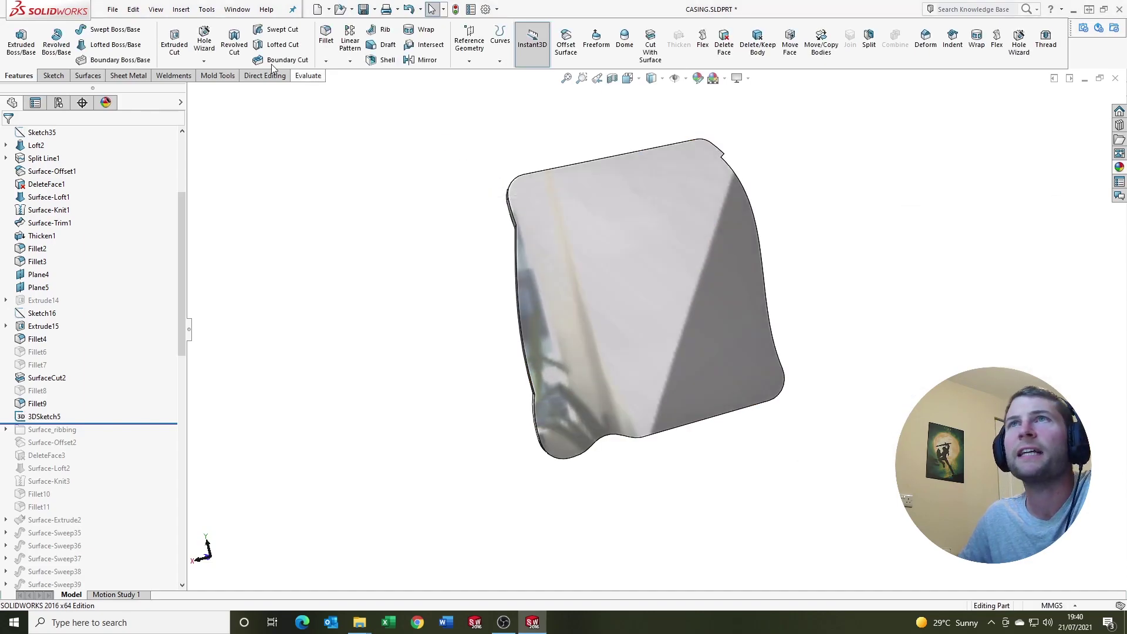
Step: Shell the casing with a 4 mm wall thickness, removing the flat back face
click(386, 60)
click(628, 295)
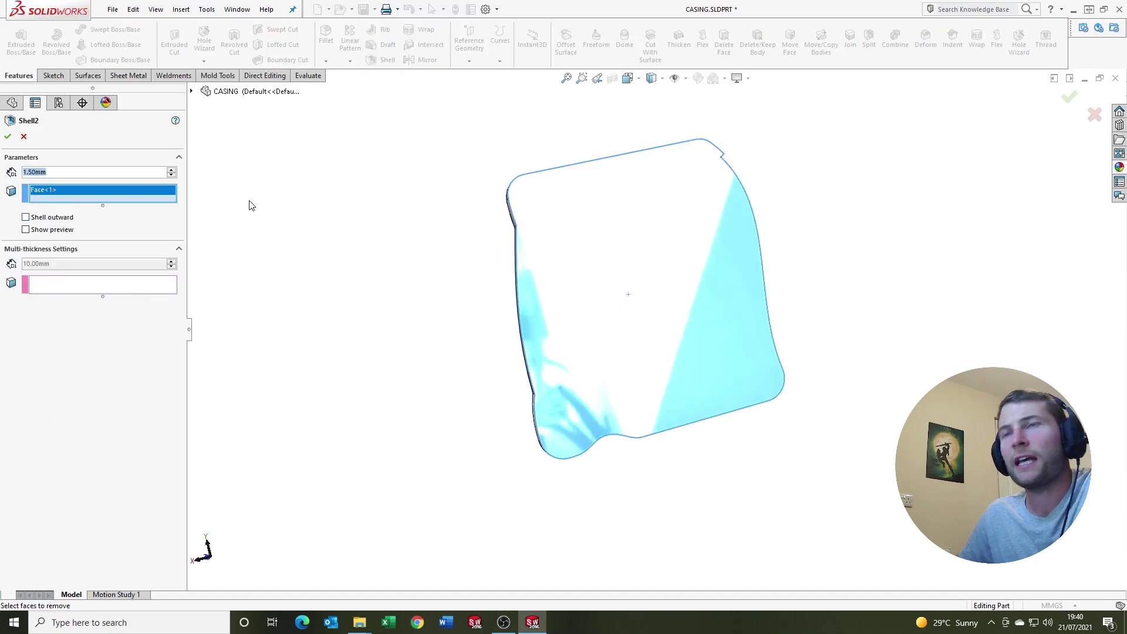
text(4)
key(Return)
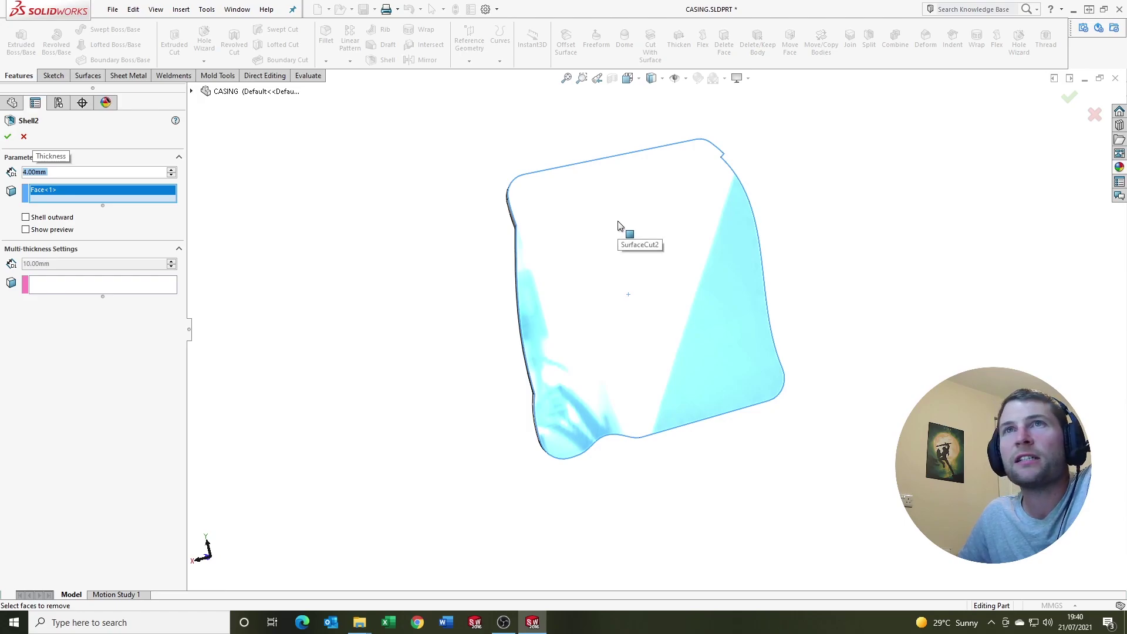
click(8, 137)
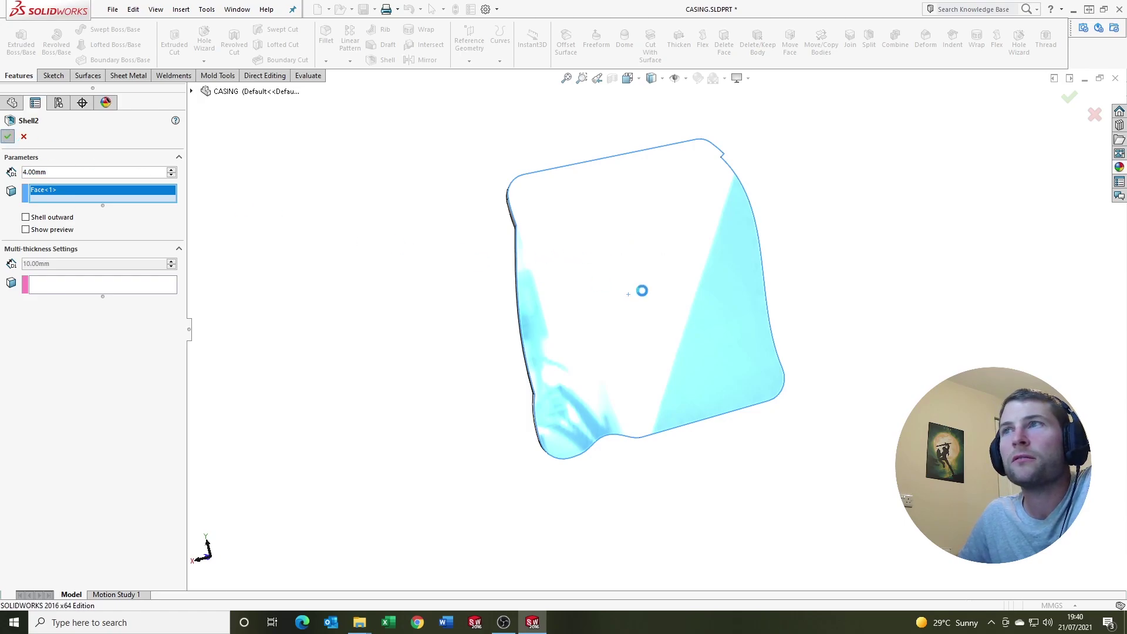
middle_drag(618, 242, 594, 220)
scroll(619, 358, up, 3)
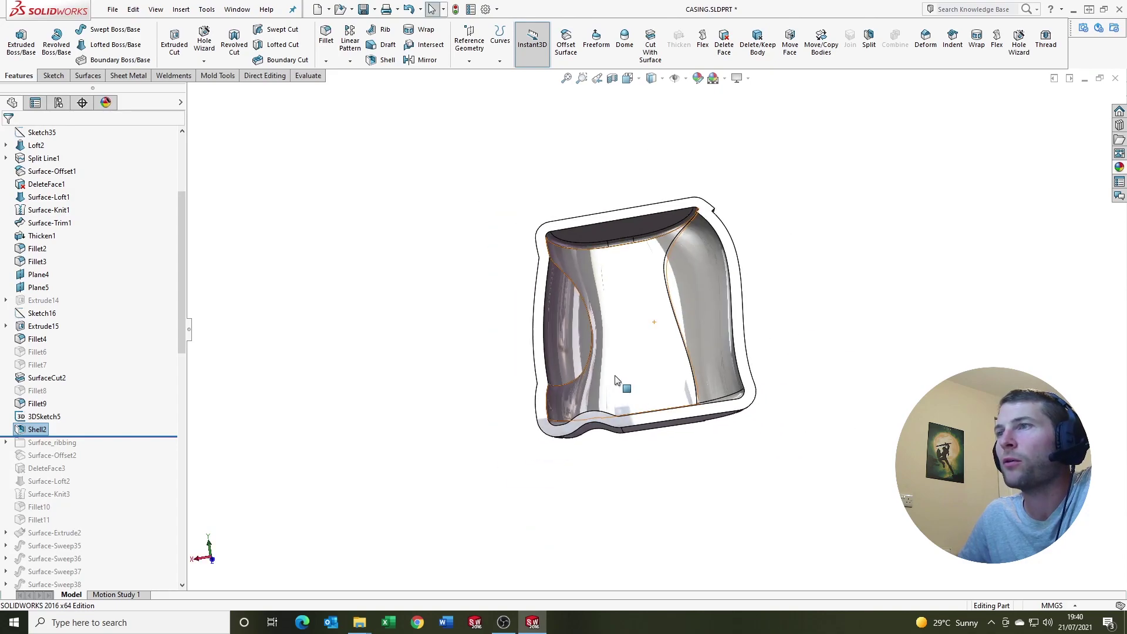
Step: Set the shell's wall thickness to 1.50 mm
right_click(35, 424)
right_click(35, 431)
click(44, 330)
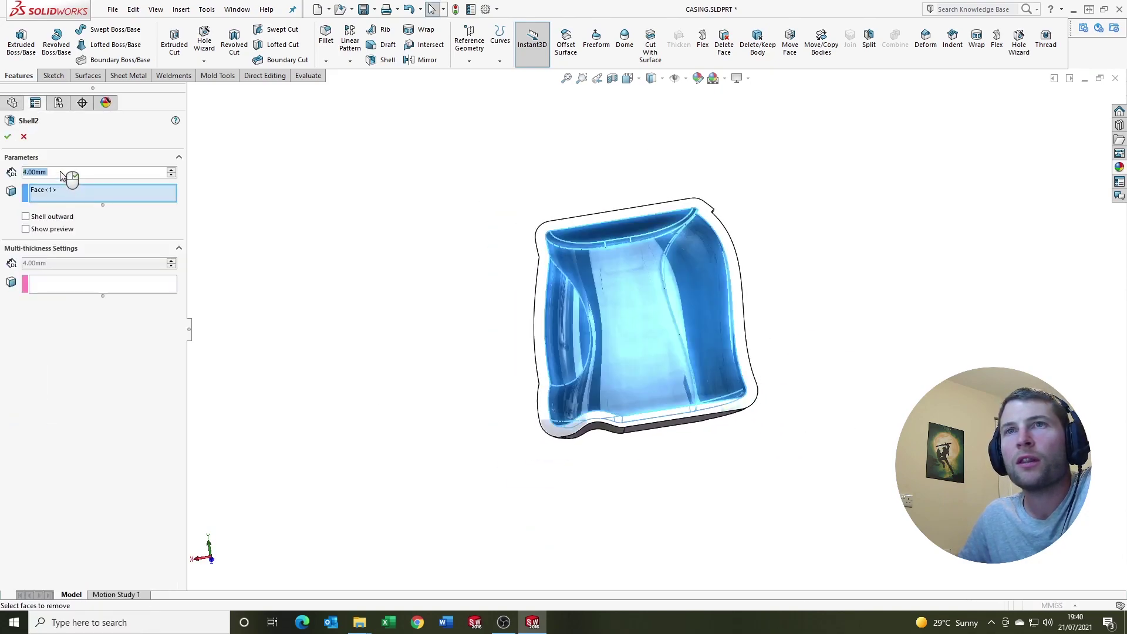
click(48, 171)
text(1.)
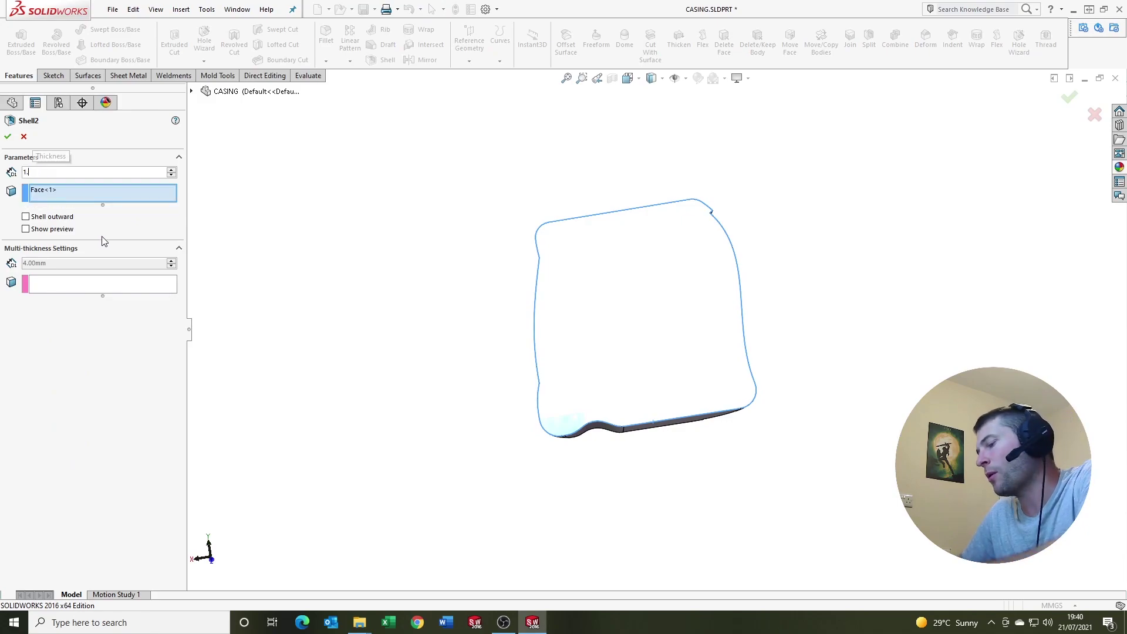
text(50mm)
key(Return)
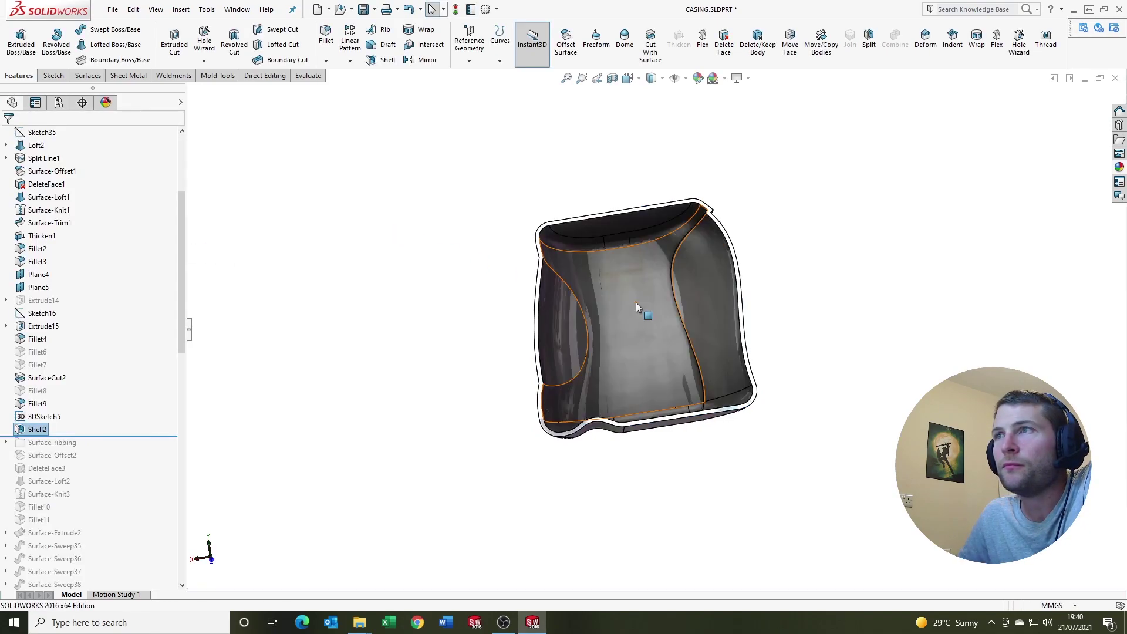
Step: Fillet the outer edge of the oval side recess with a symmetric 2 mm radius
middle_drag(597, 416, 615, 236)
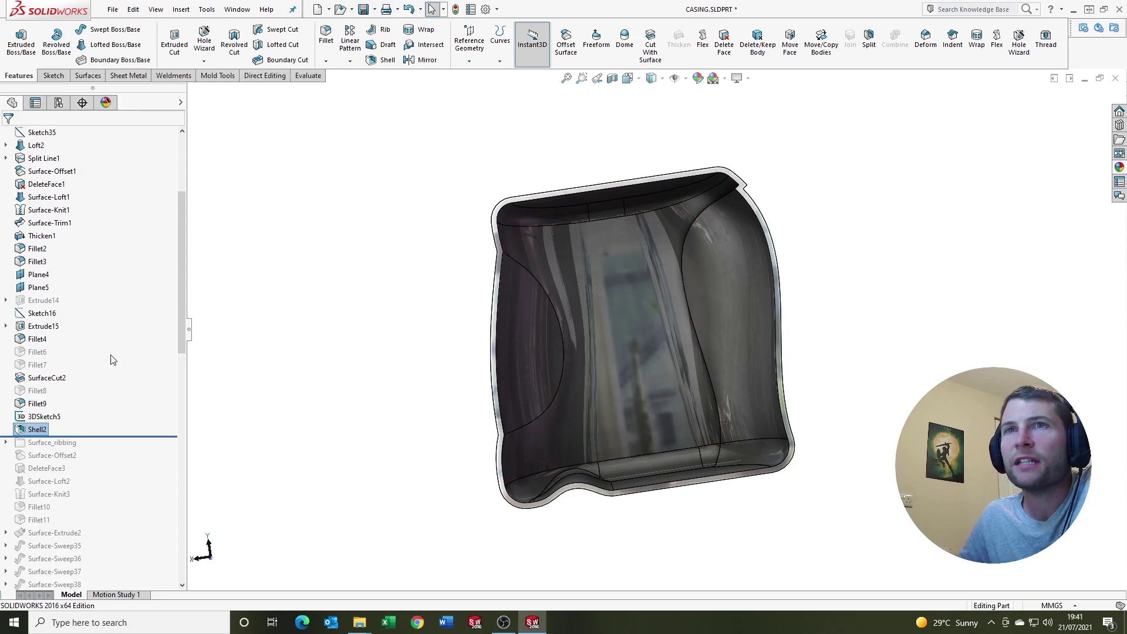
scroll(538, 235, down, 3)
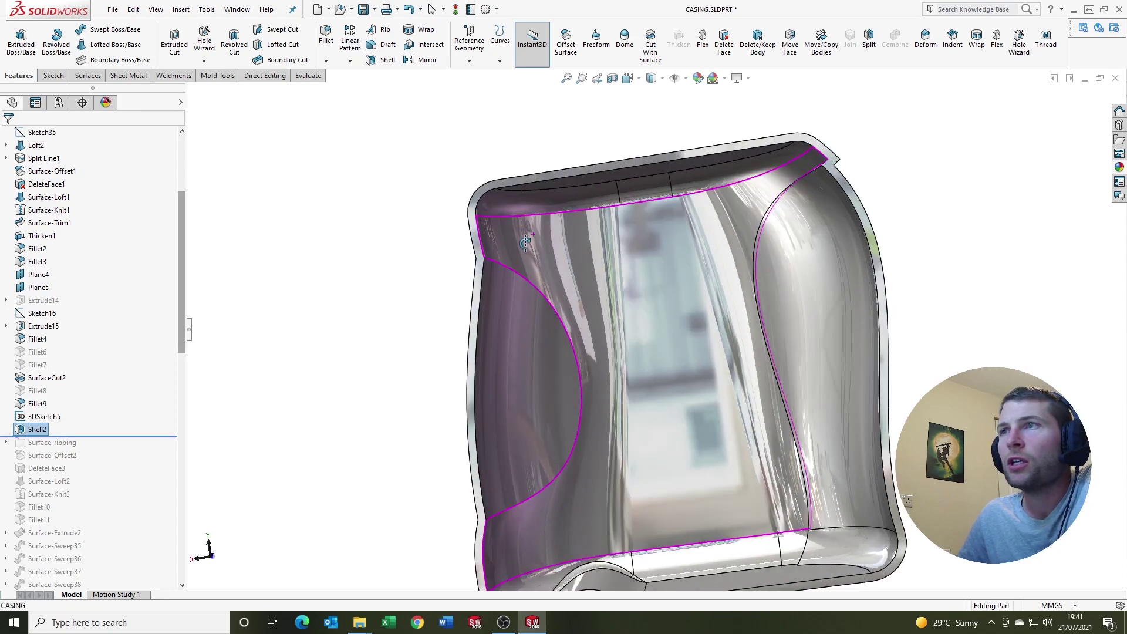
middle_drag(548, 240, 534, 234)
mouse_move(534, 234)
right_down()
mouse_move(532, 284)
mouse_move(593, 276)
right_up()
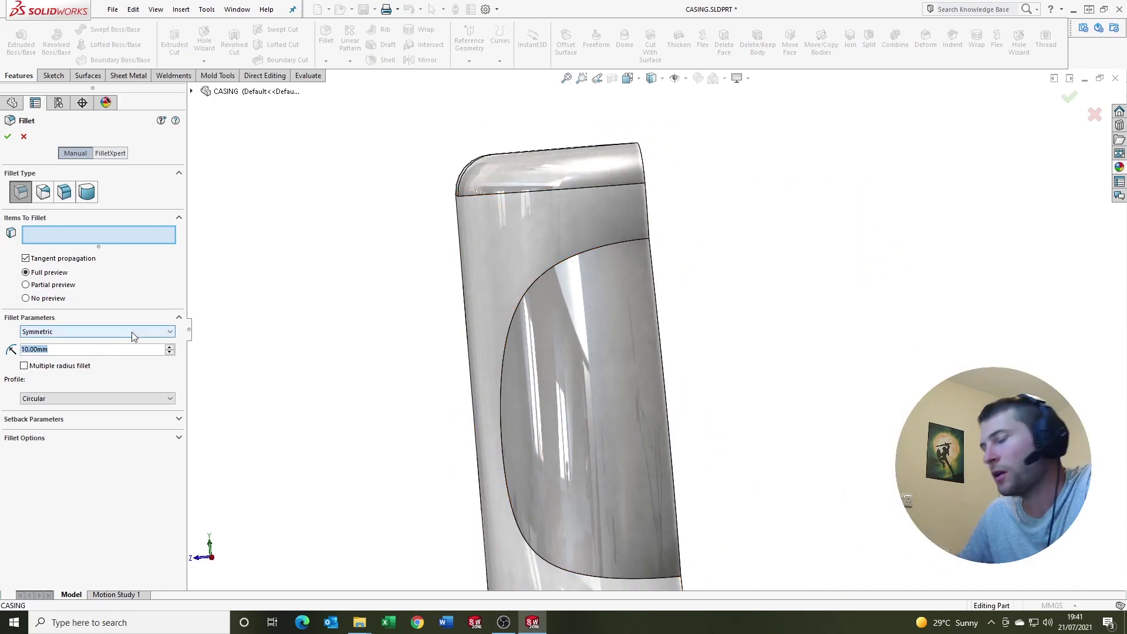
text(2)
key(Return)
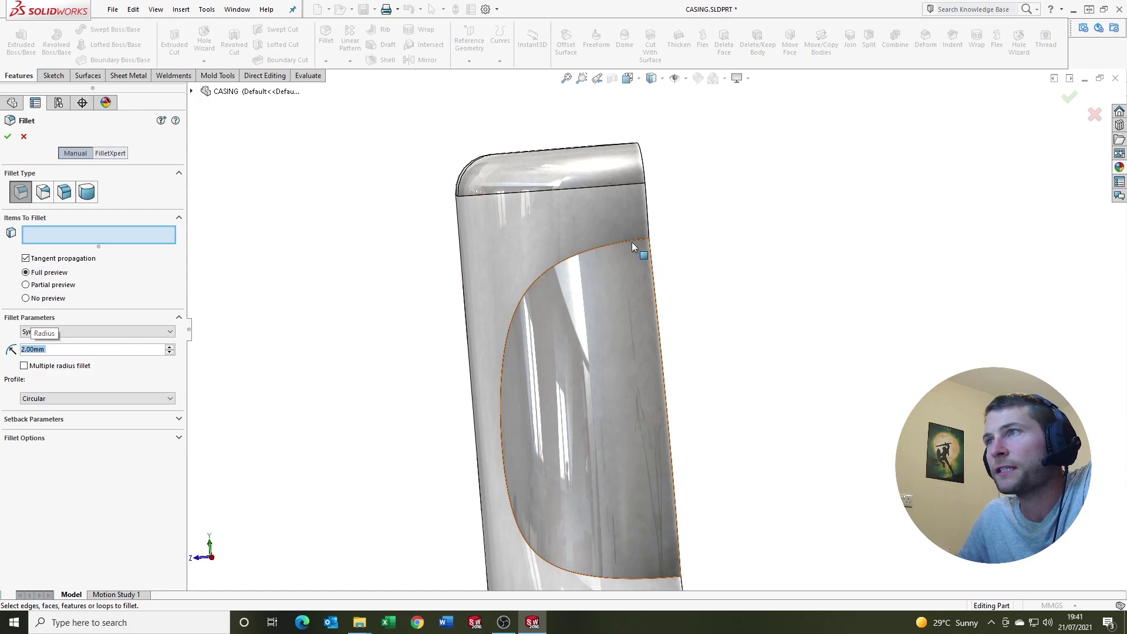
click(632, 240)
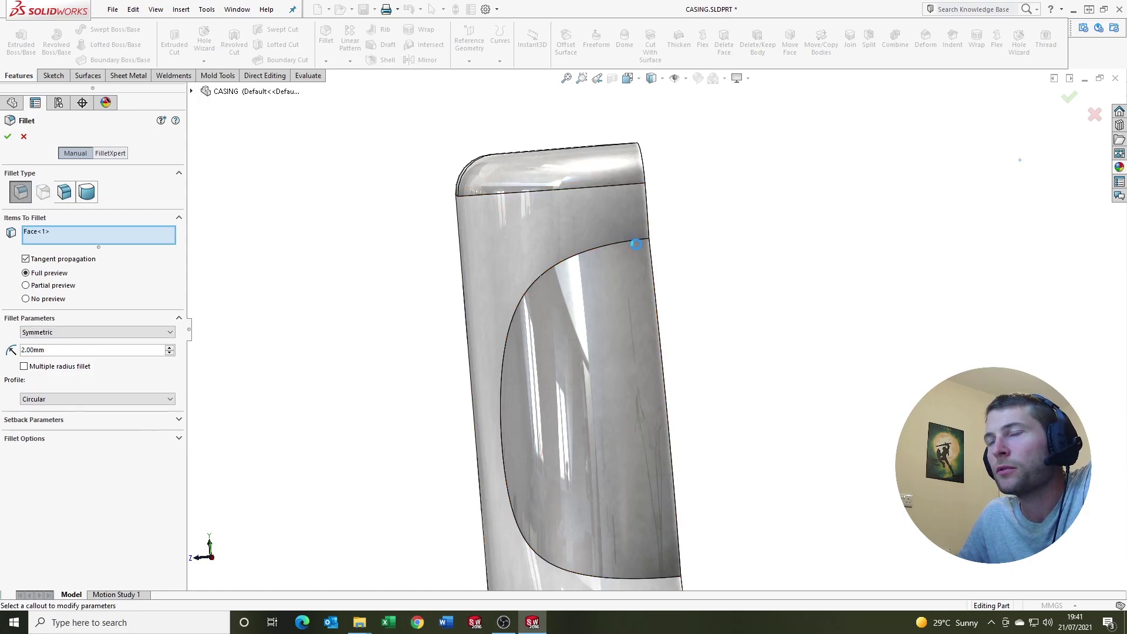
key(Left)
click(614, 232)
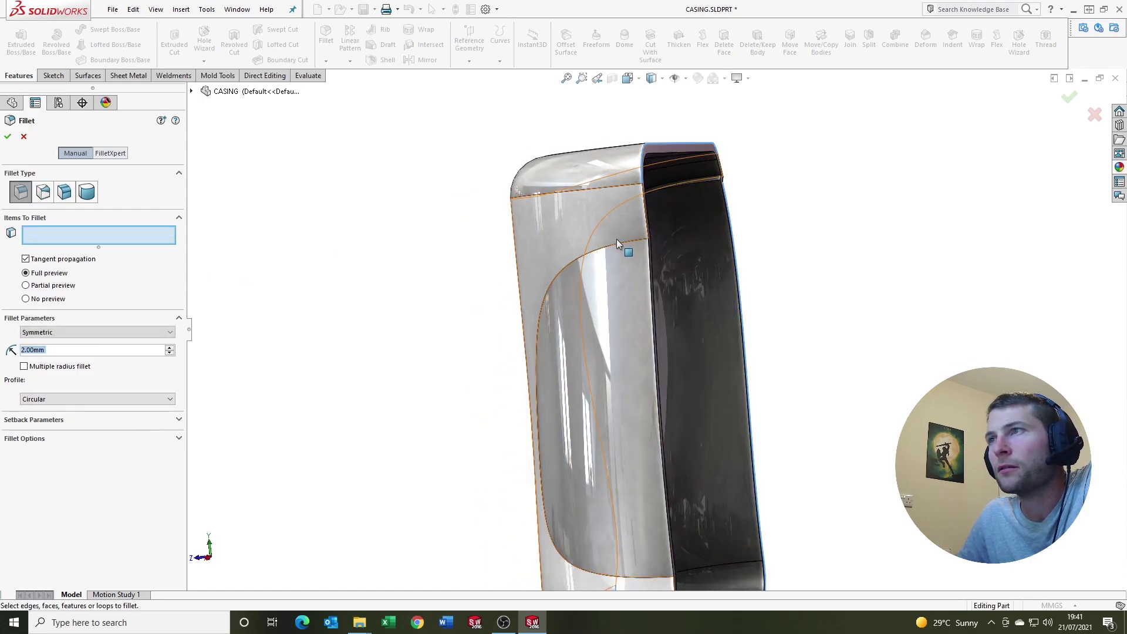
click(621, 242)
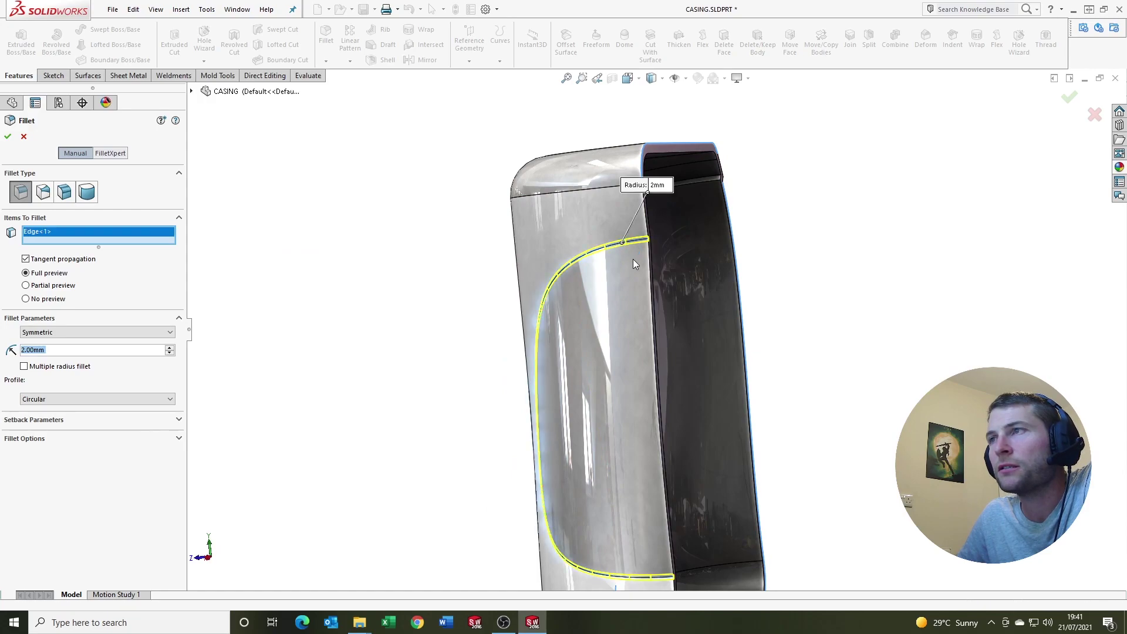
key(Return)
Step: Fillet the matching inner edge of the oval side recess with a 3.5 mm radius
scroll(649, 245, down, 8)
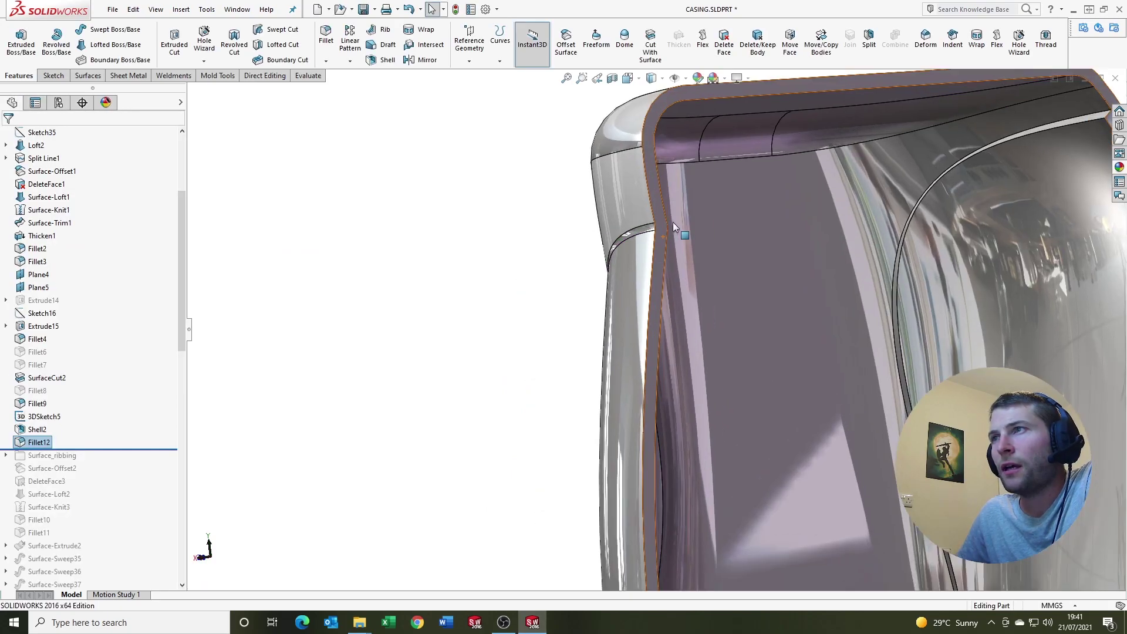
click(326, 33)
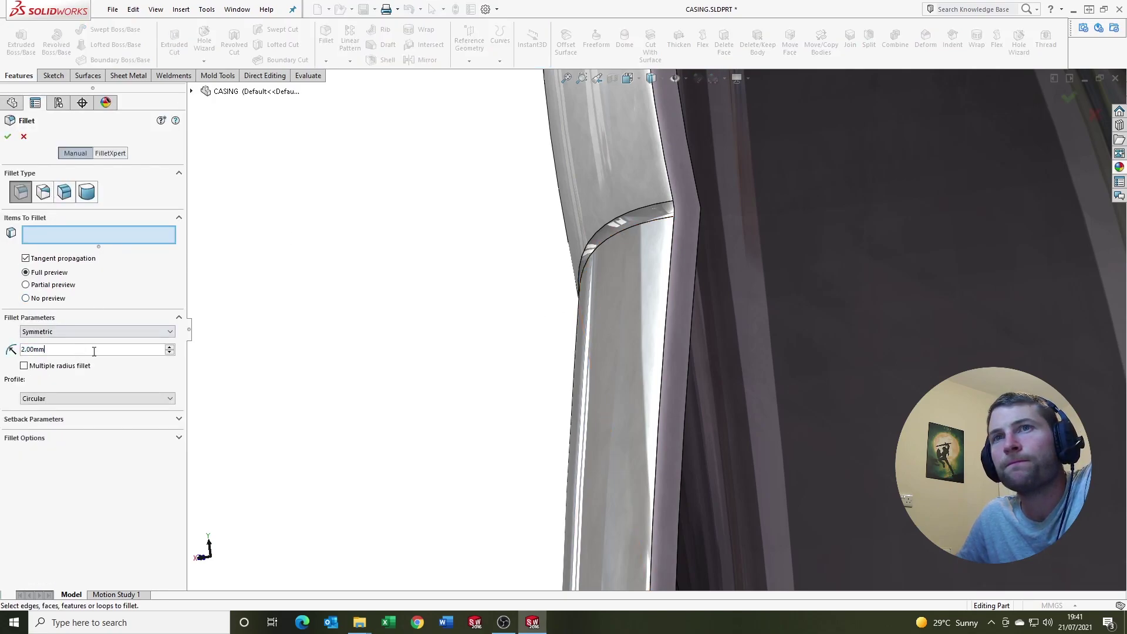
text(3.5)
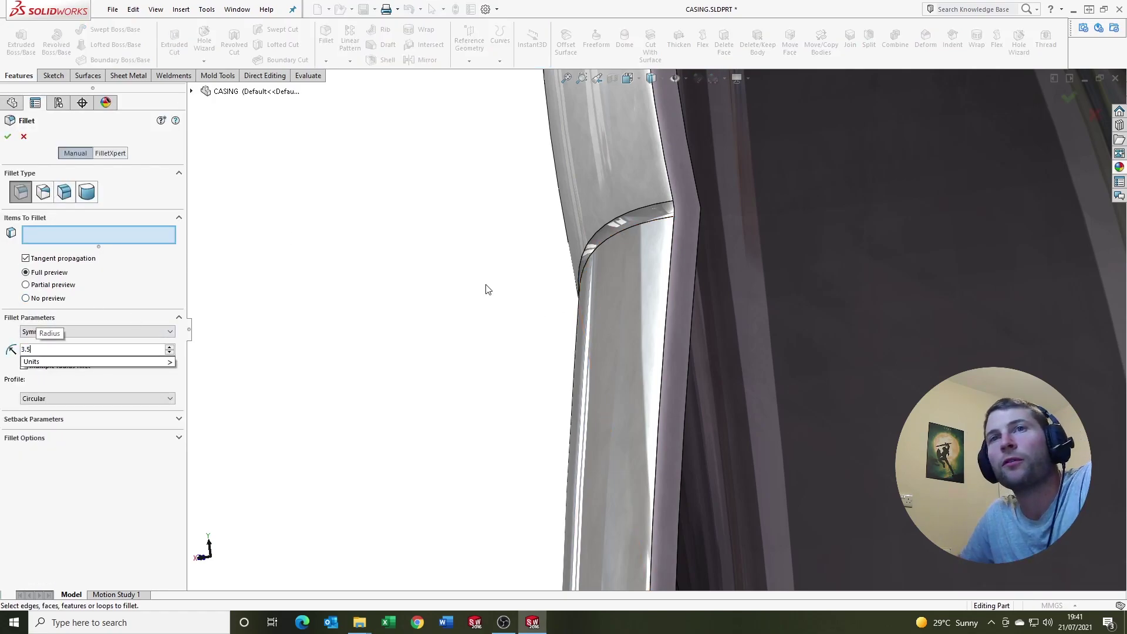
middle_drag(503, 216, 686, 226)
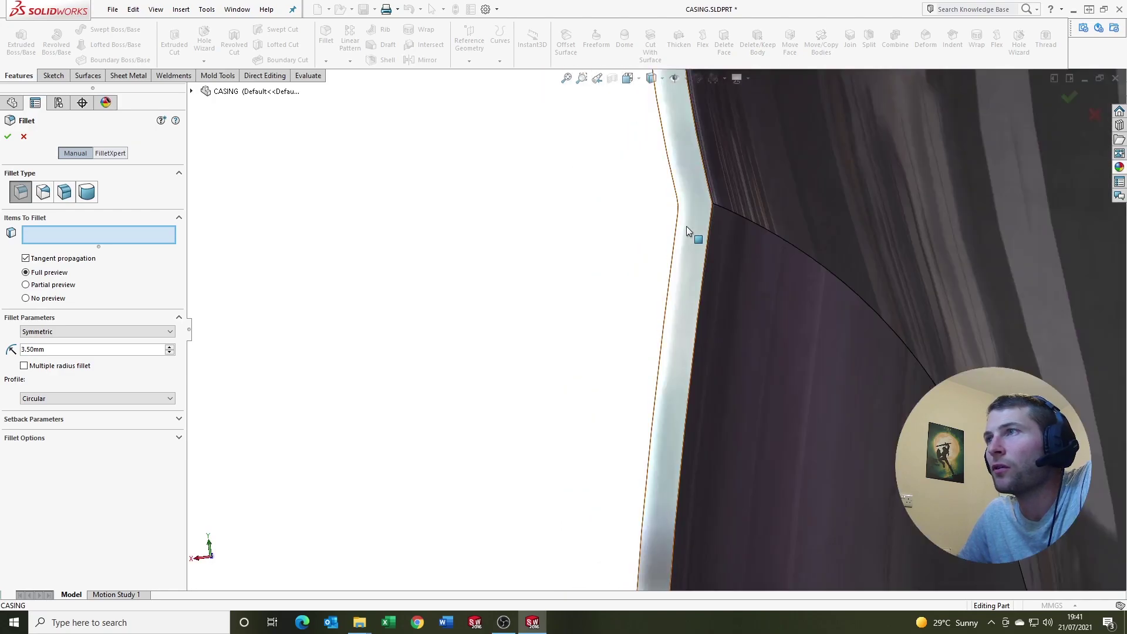
click(731, 211)
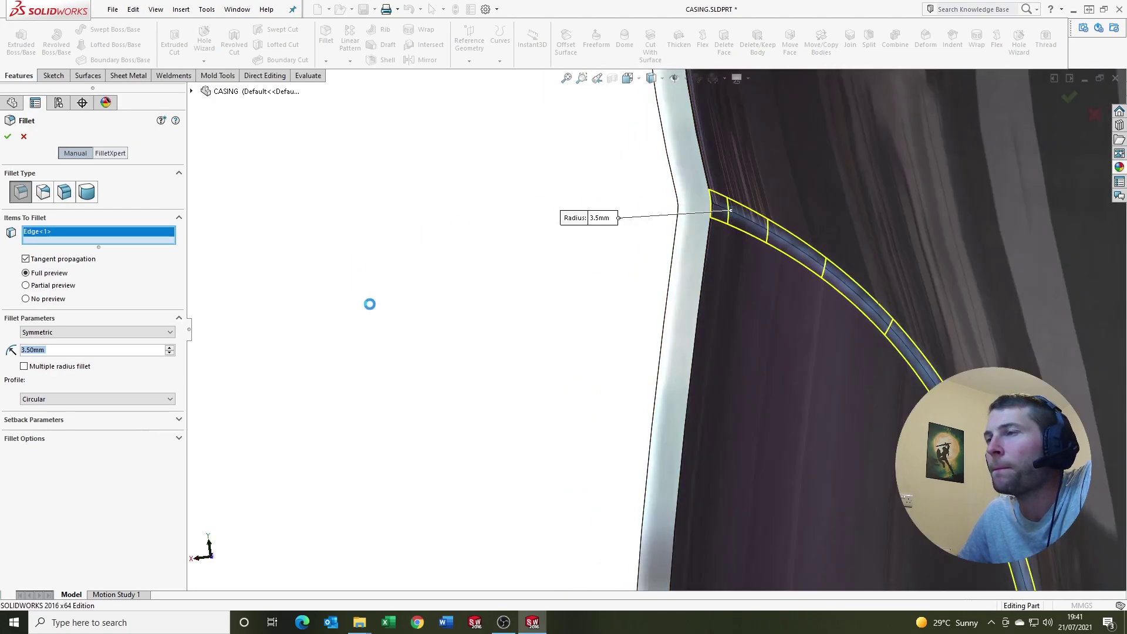
key(Return)
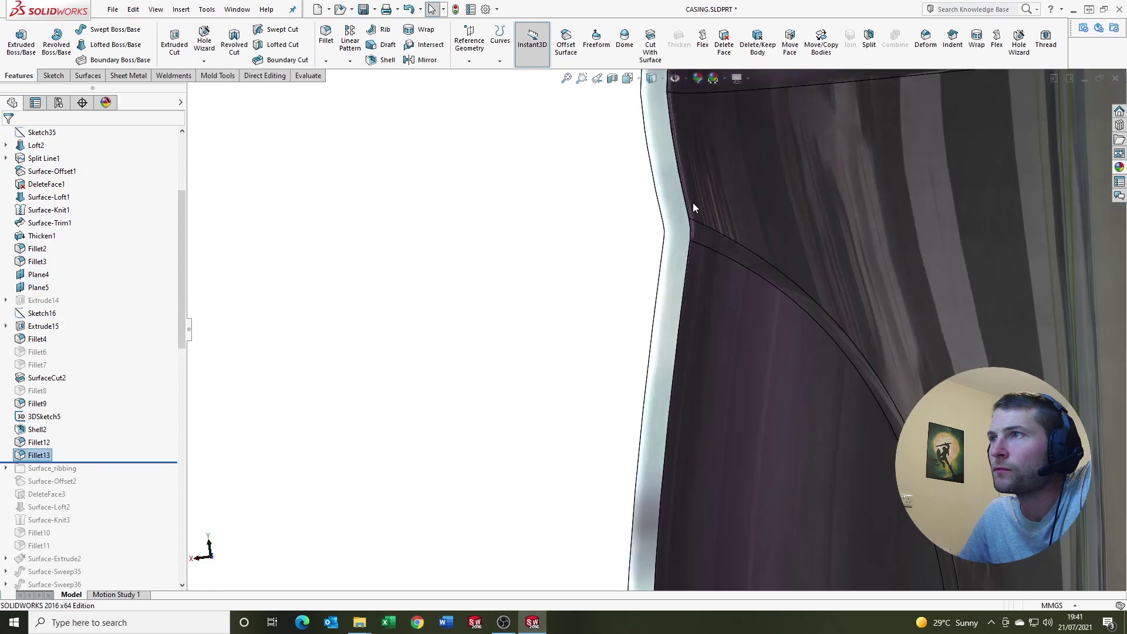
Step: Examine the fillets around the oval side recess and the wall along the casing's open rim
scroll(710, 284, up, 5)
scroll(681, 370, down, 4)
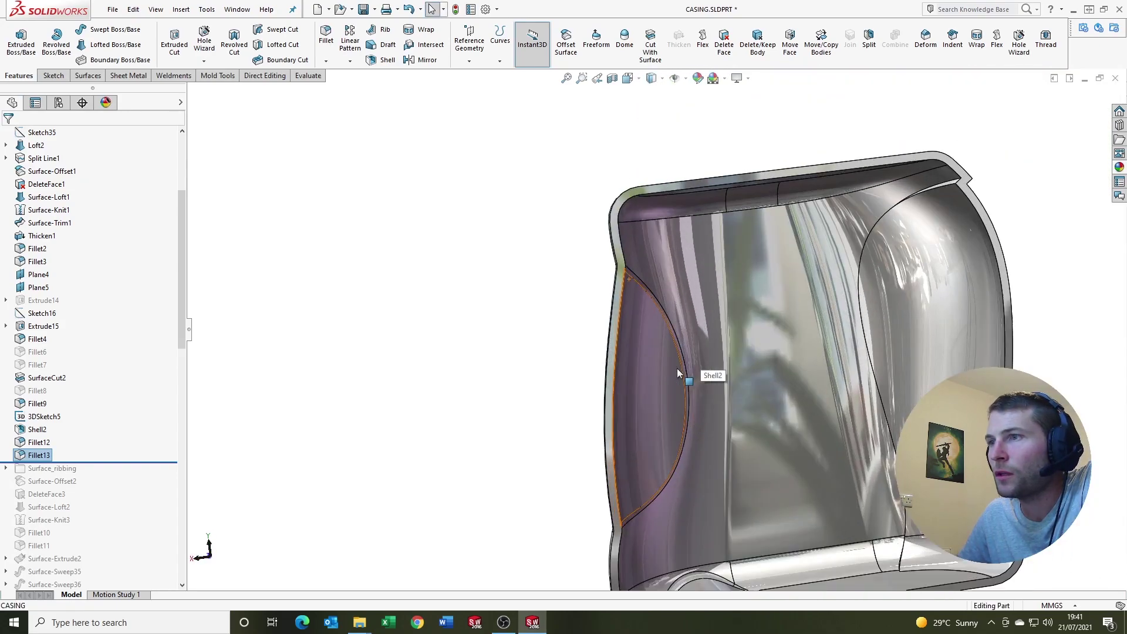
scroll(822, 411, up, 2)
mouse_move(934, 205)
middle_down()
mouse_move(845, 272)
mouse_move(809, 279)
middle_up()
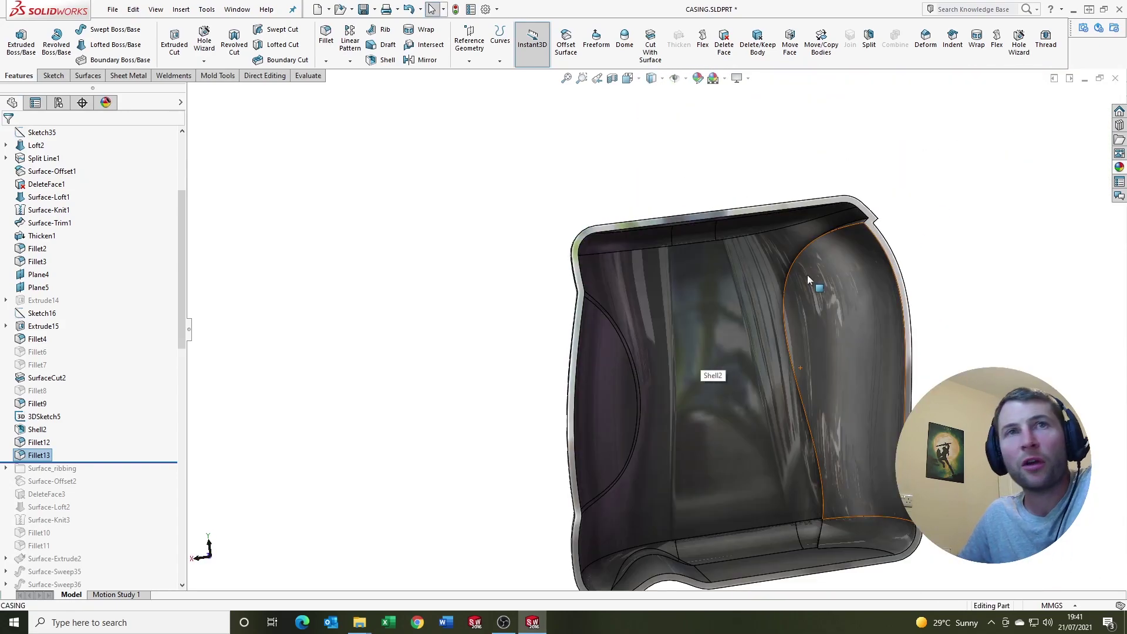
scroll(805, 347, up, 2)
middle_drag(804, 347, 695, 382)
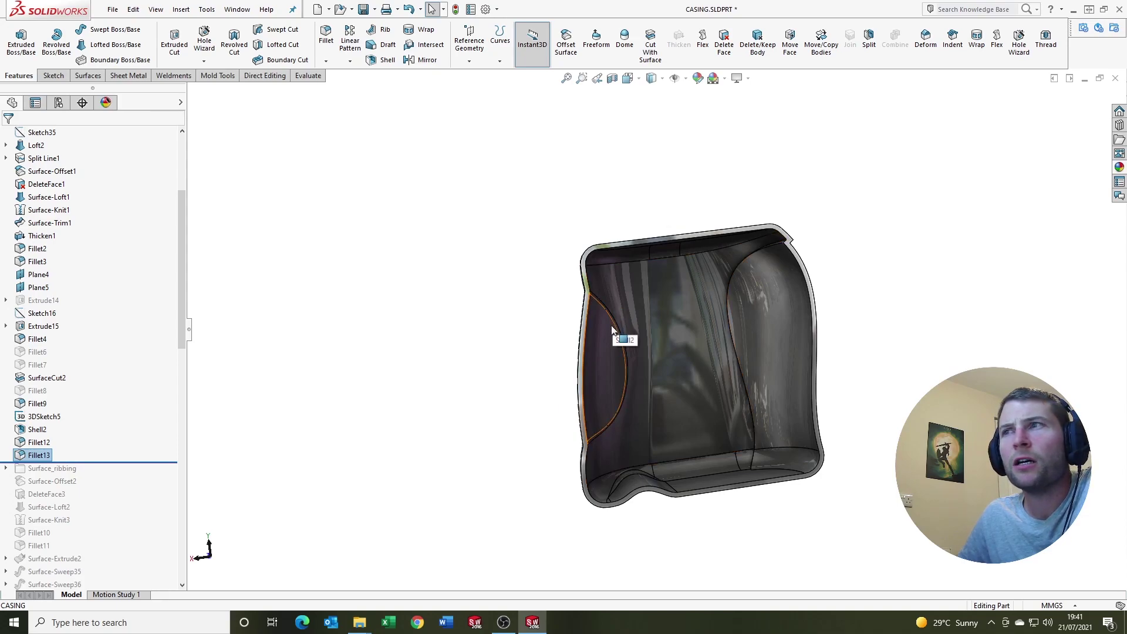
scroll(608, 311, down, 3)
scroll(607, 311, up, 3)
scroll(637, 350, down, 1)
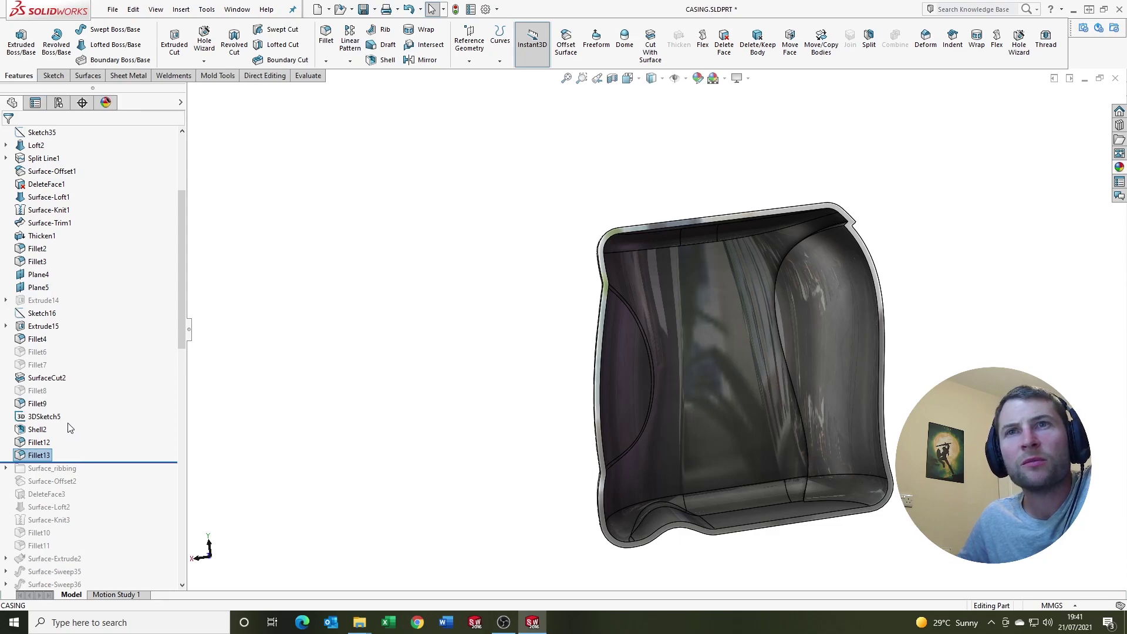
Step: Try the shell with its wall thickness built outward and the preview shown
right_click(37, 432)
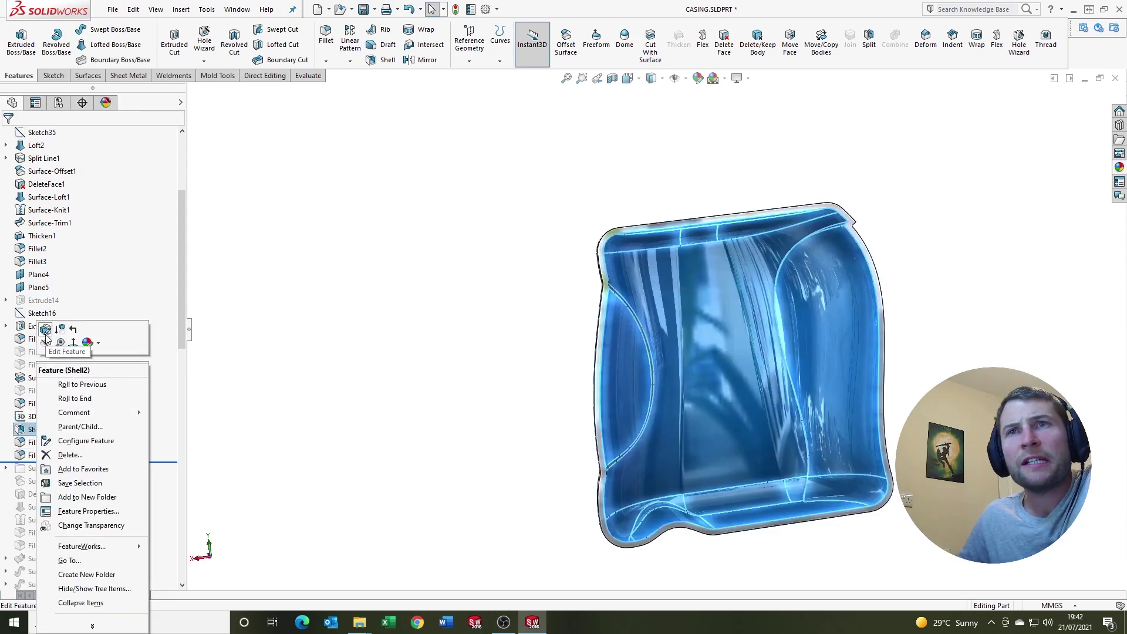
click(52, 334)
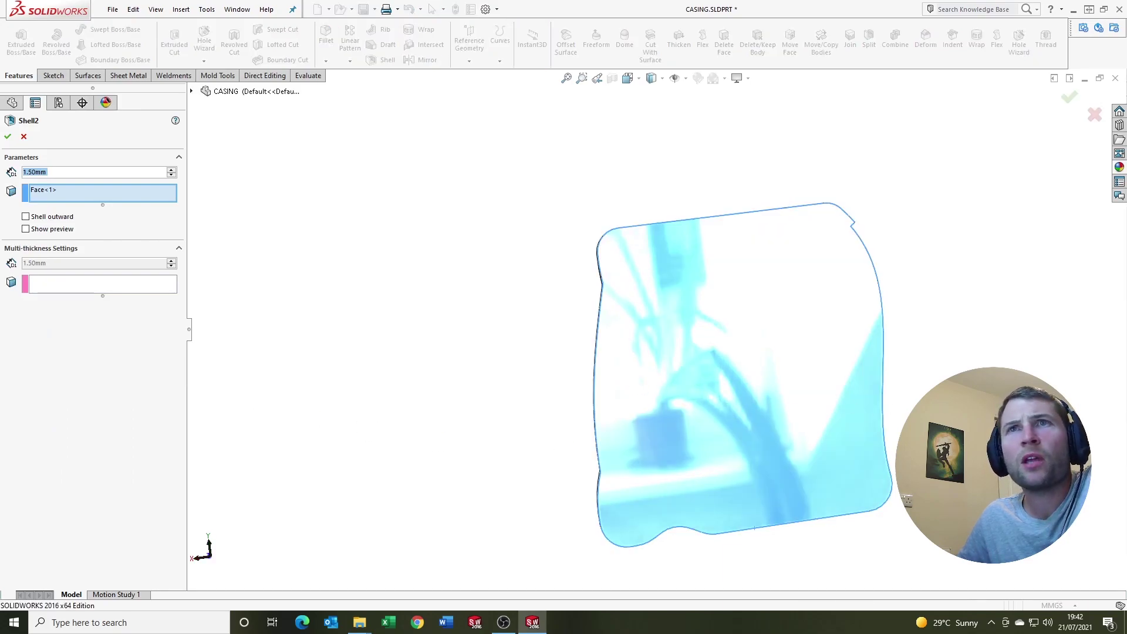
click(25, 229)
middle_drag(781, 375, 708, 332)
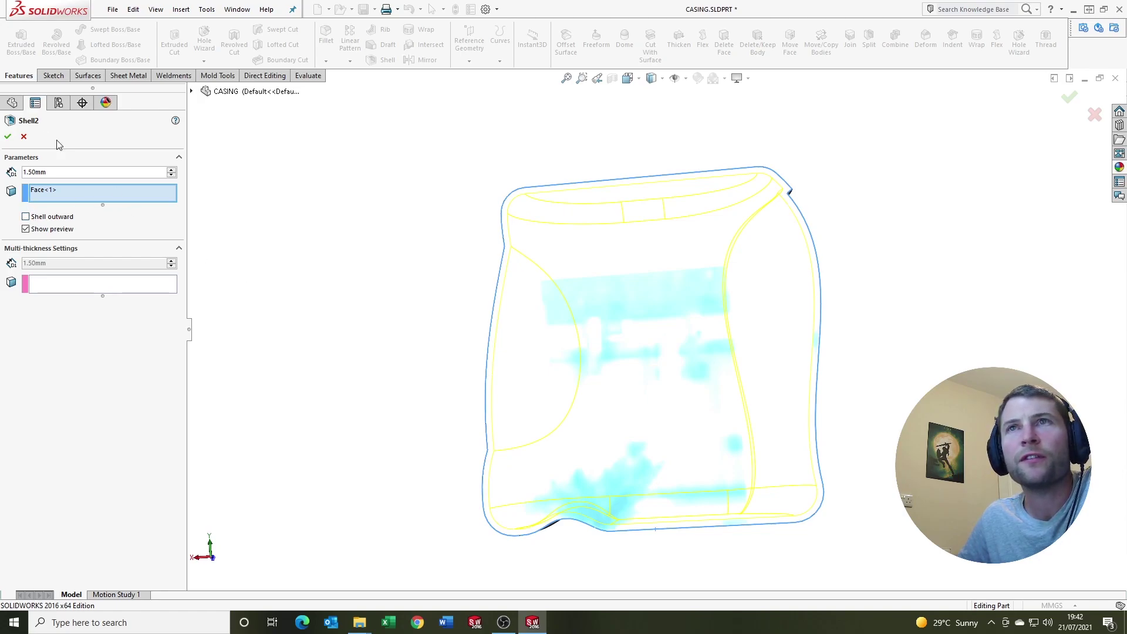
click(27, 218)
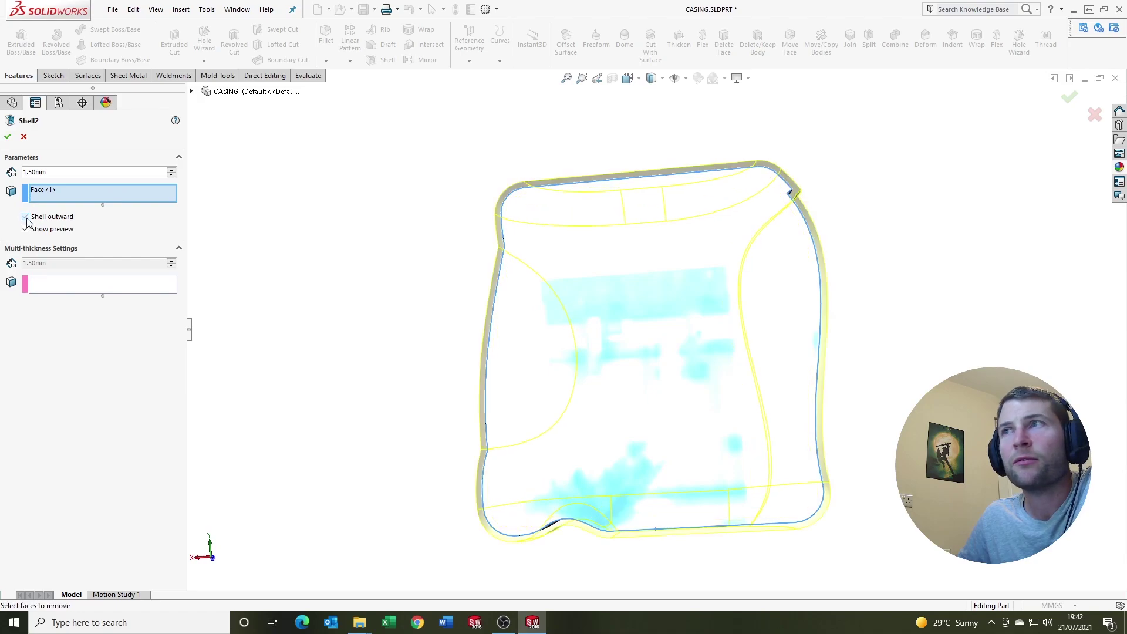
click(8, 137)
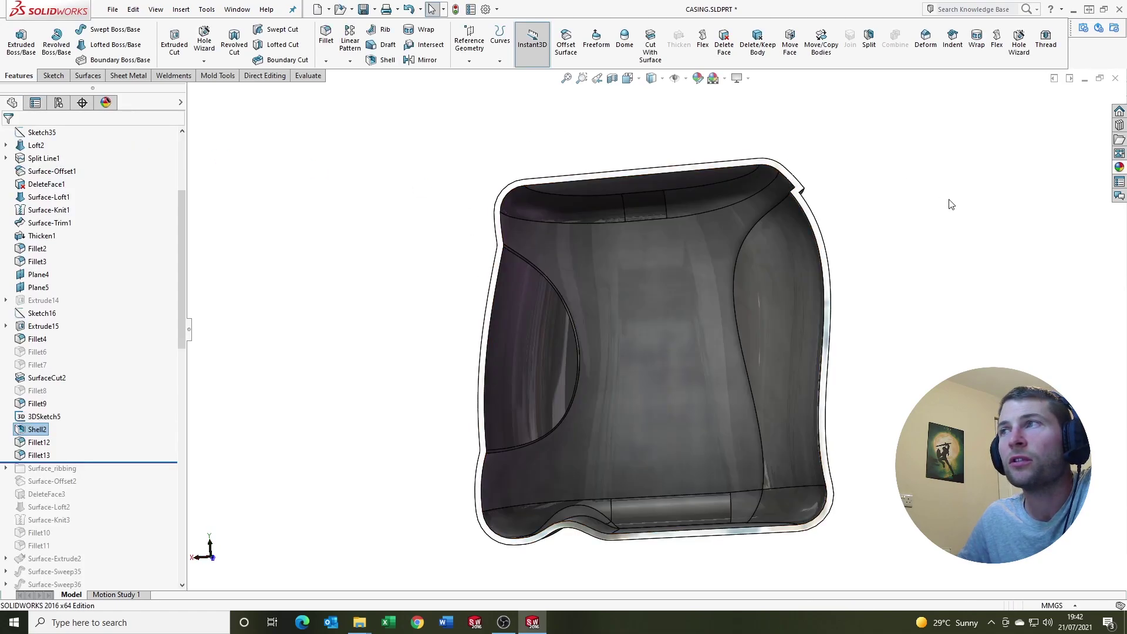
Step: Turn off outward shelling and give the oval side recess face its own wall thickness of 3 mm
right_click(38, 429)
click(48, 333)
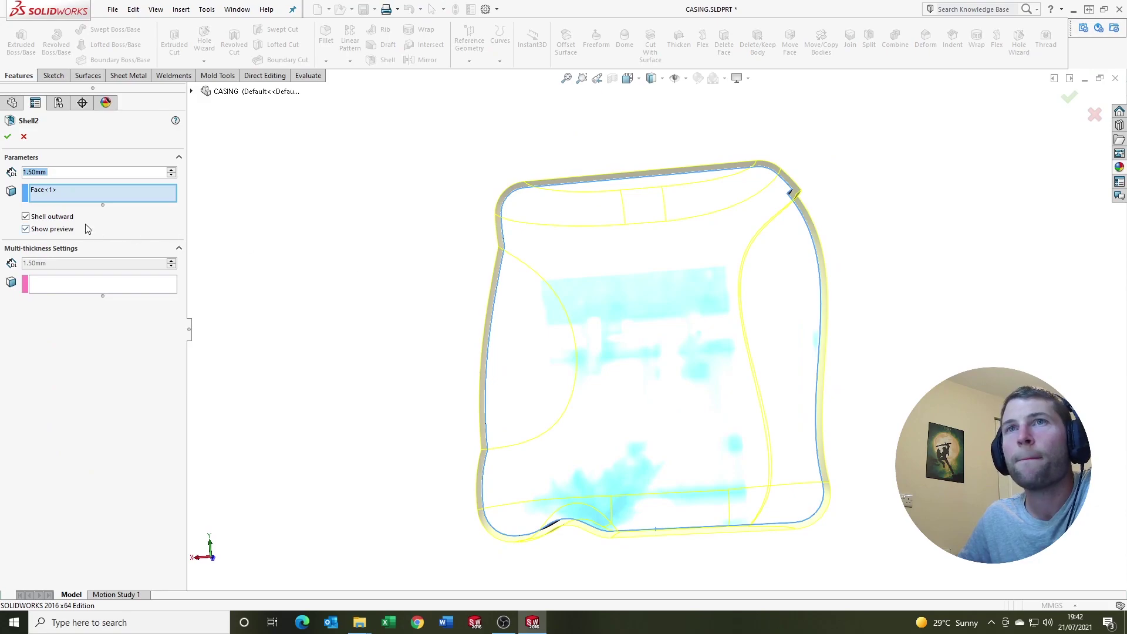
click(25, 217)
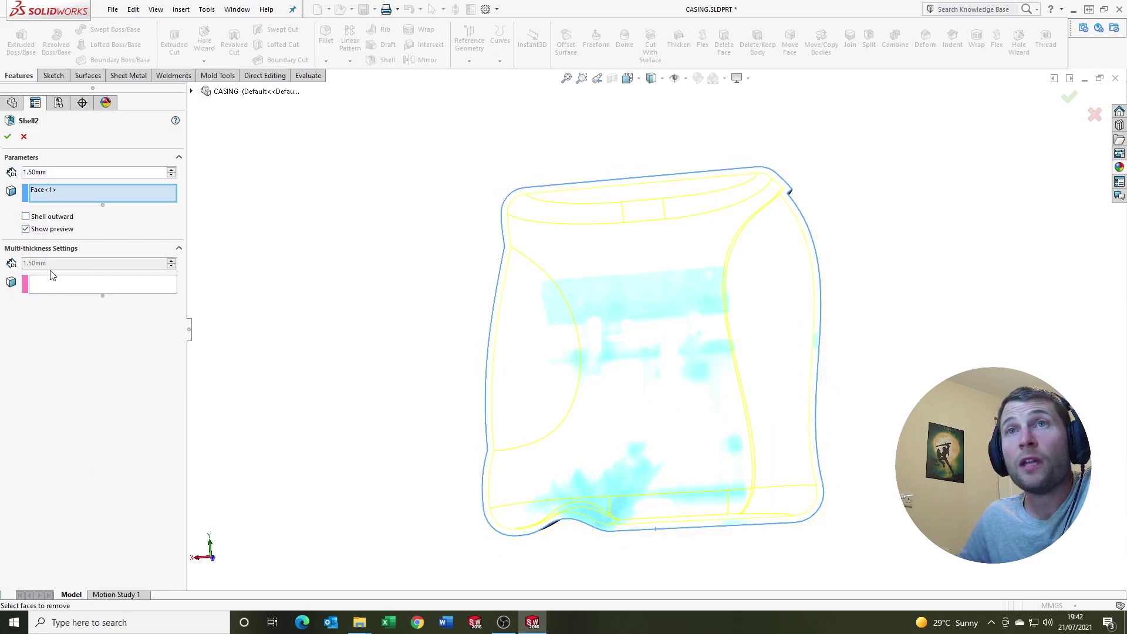
click(111, 287)
middle_drag(799, 352, 664, 412)
middle_drag(576, 224, 536, 322)
click(693, 296)
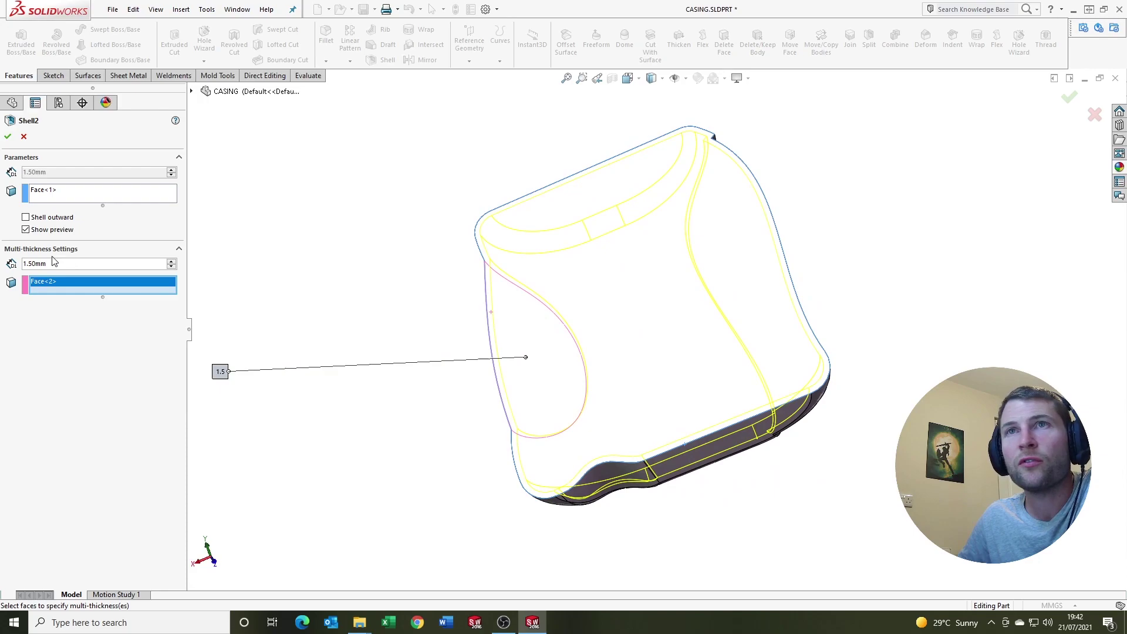
double_click(23, 264)
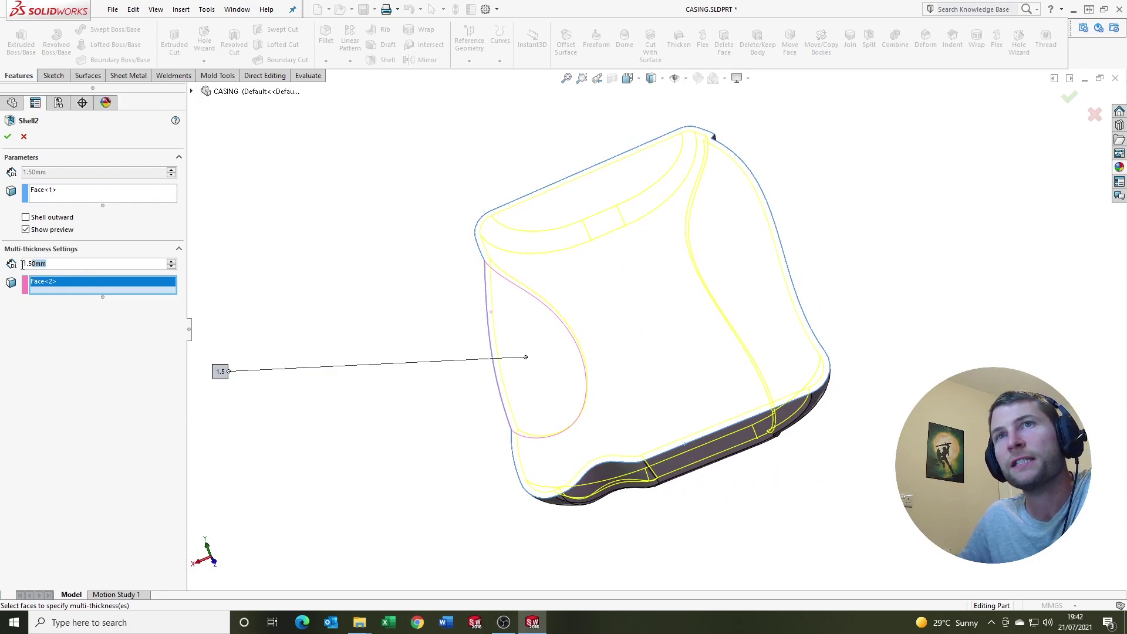
text(3)
key(Return)
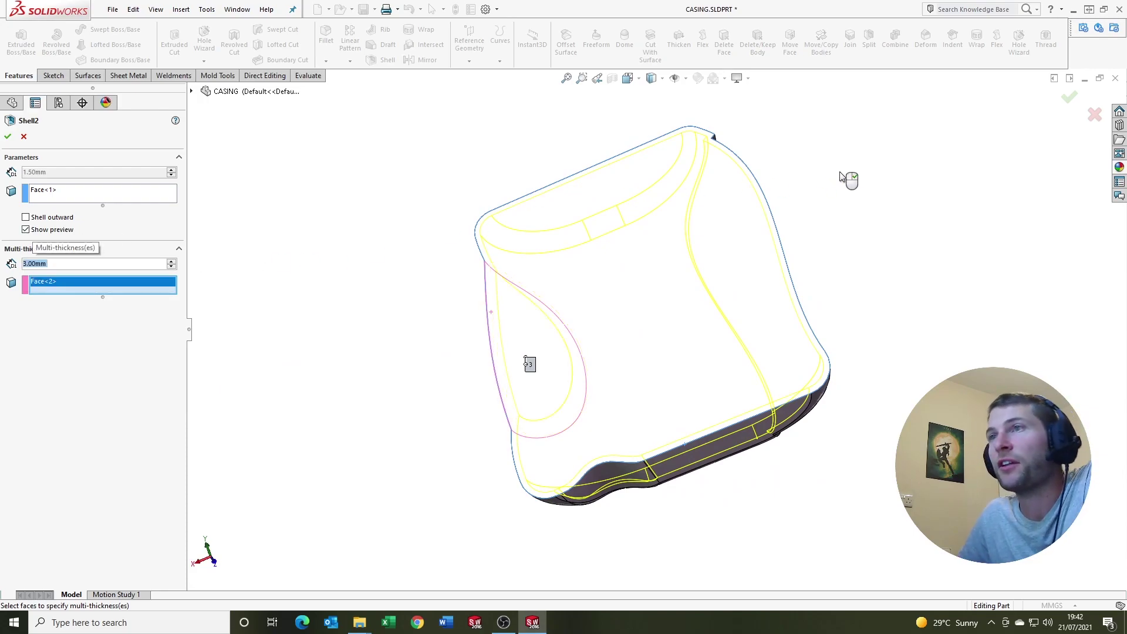
Step: Try adding the contoured side grip face and the rounded face below it to the 3 mm thickness selection, and remove both again
mouse_move(848, 176)
middle_down()
mouse_move(463, 270)
mouse_move(511, 264)
mouse_move(546, 226)
middle_up()
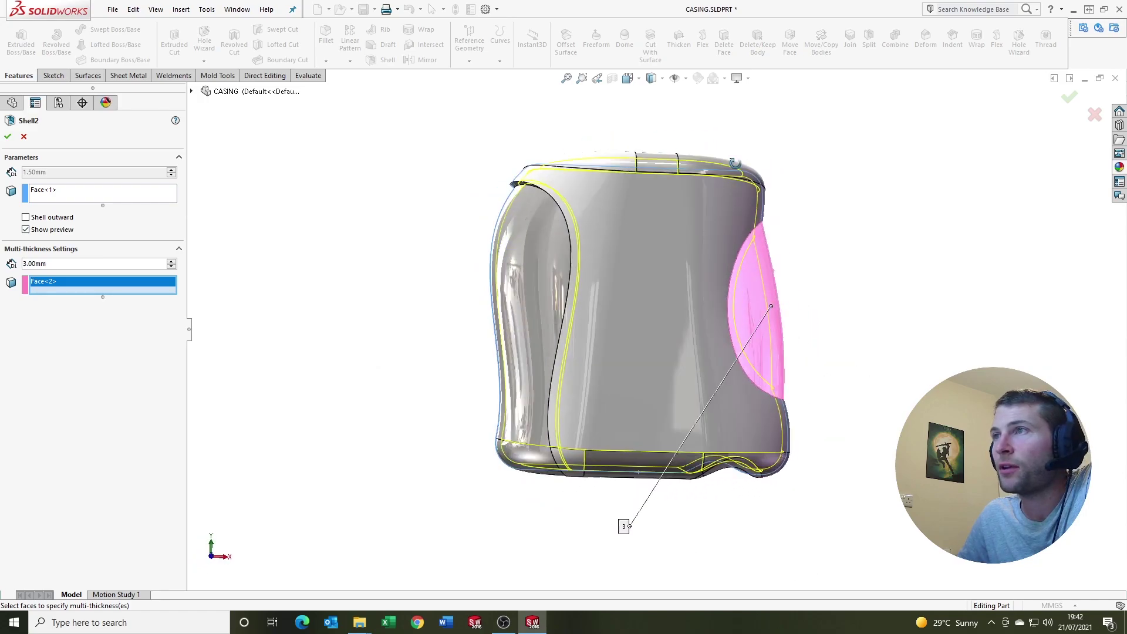
click(541, 228)
scroll(540, 422, down, 5)
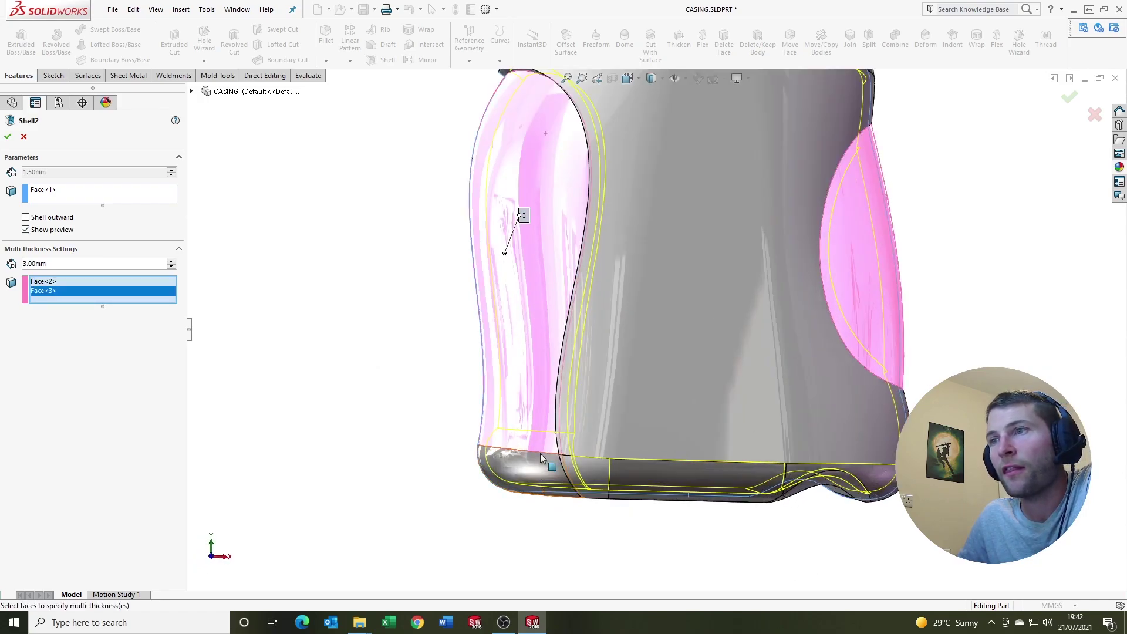
click(556, 452)
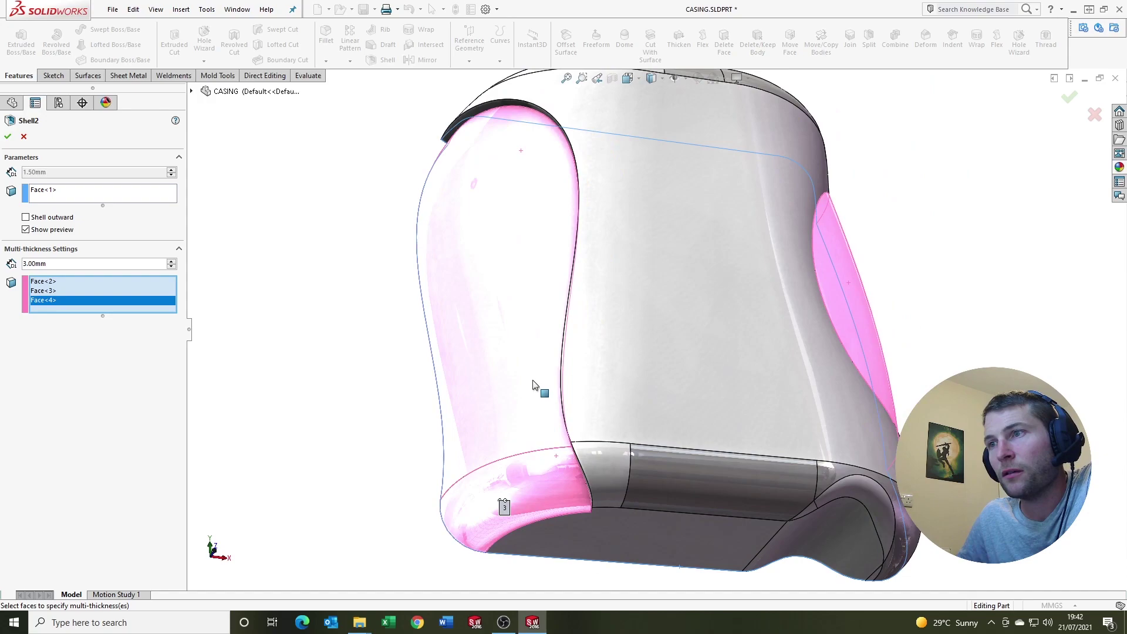
middle_drag(534, 388, 459, 376)
click(386, 371)
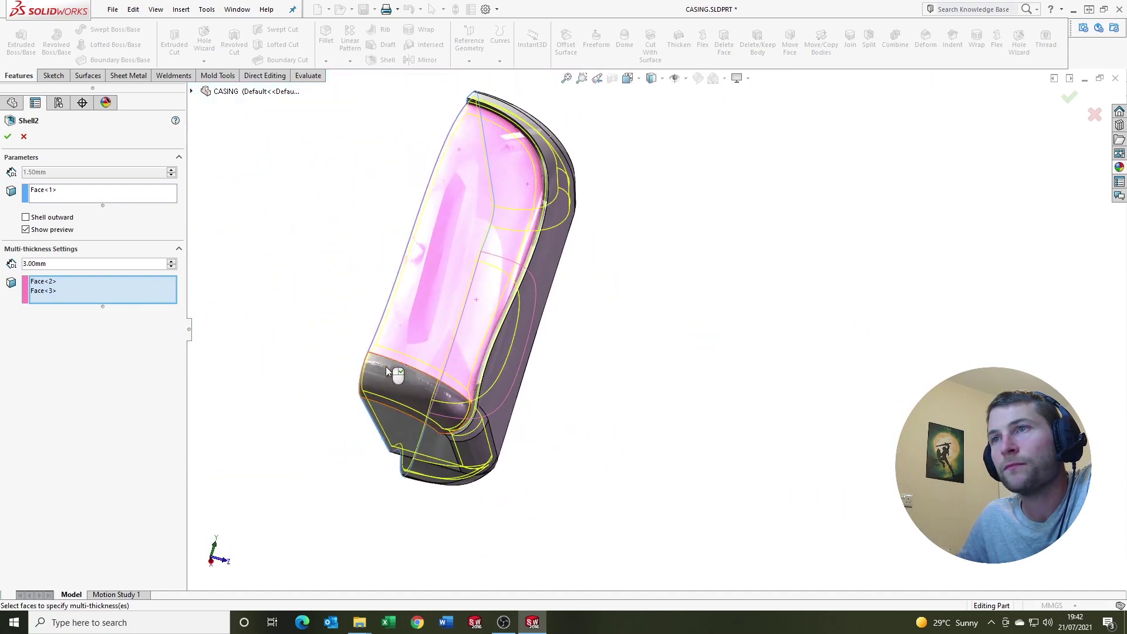
middle_drag(425, 303, 448, 277)
click(567, 348)
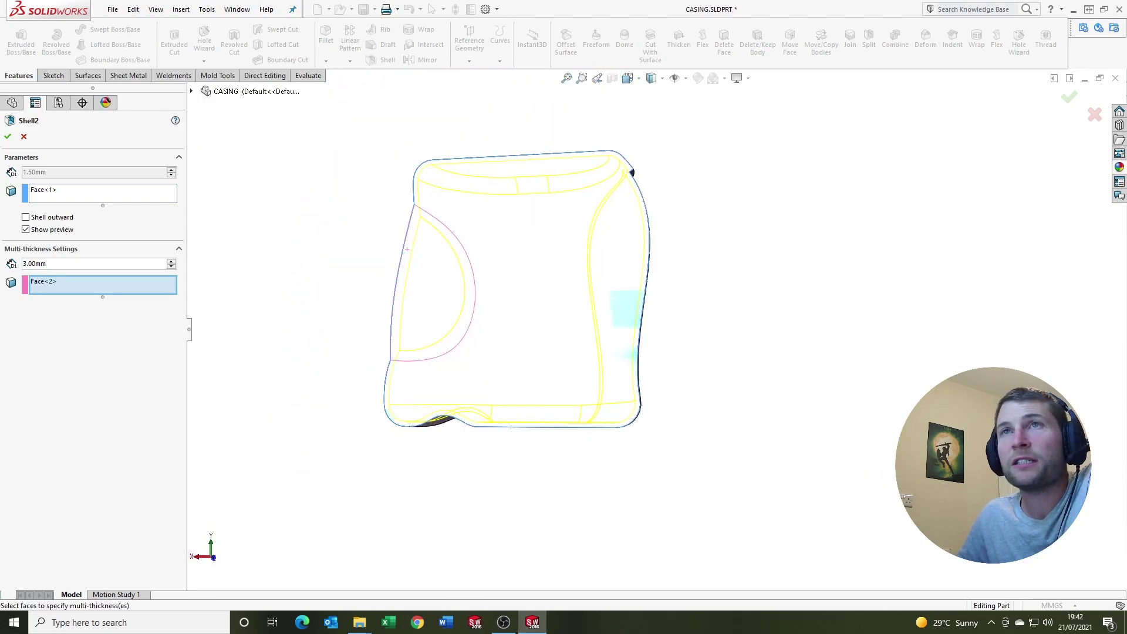
Step: Apply the shell edit with only the oval side recess face at the separate 3 mm thickness
click(12, 136)
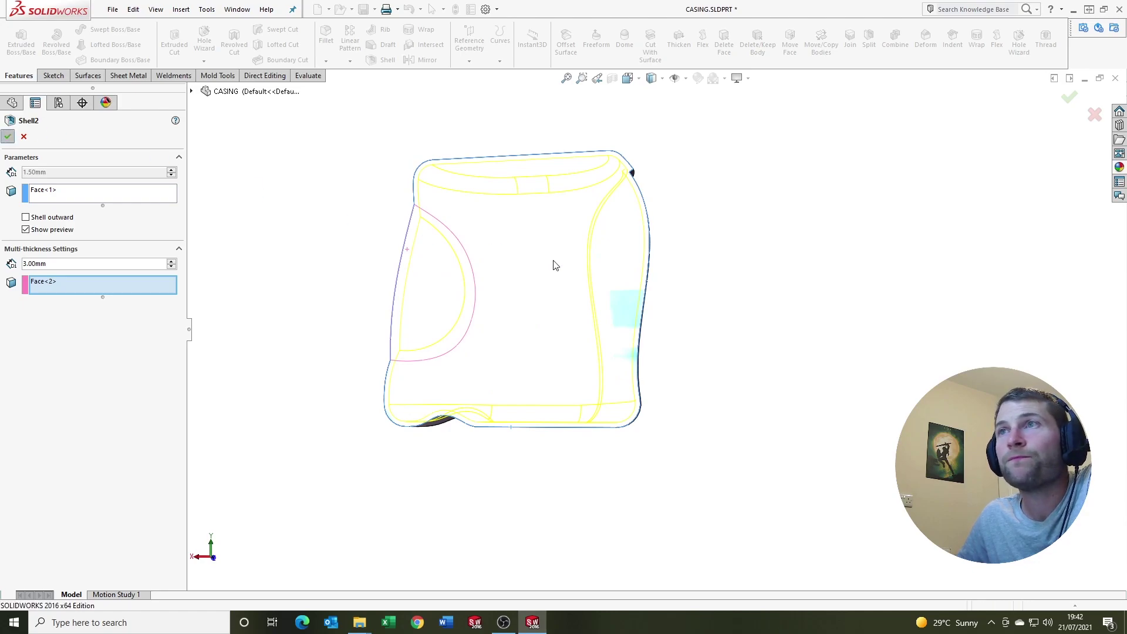
mouse_move(509, 249)
middle_down()
mouse_move(473, 261)
mouse_move(429, 229)
mouse_move(428, 276)
mouse_move(403, 288)
middle_up()
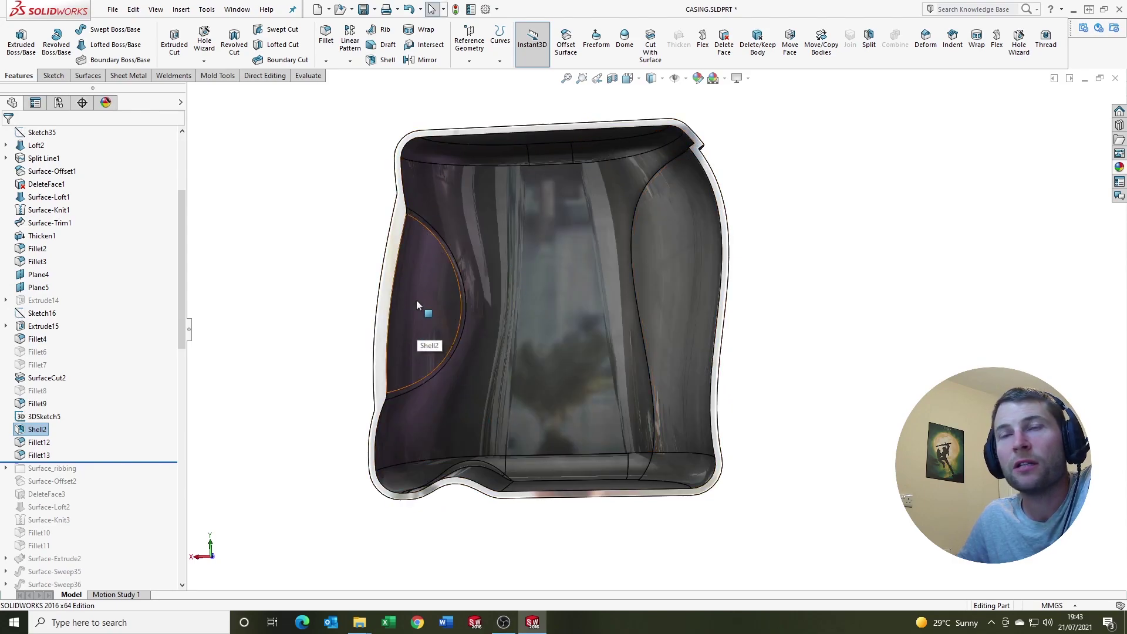
scroll(417, 305, down, 3)
middle_drag(499, 290, 649, 293)
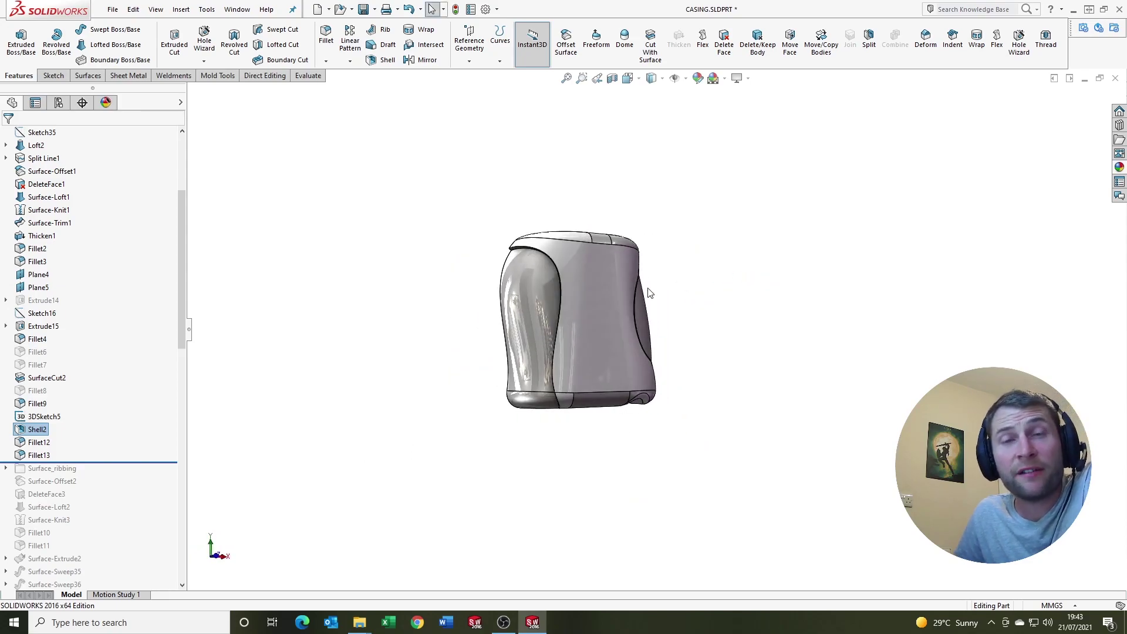